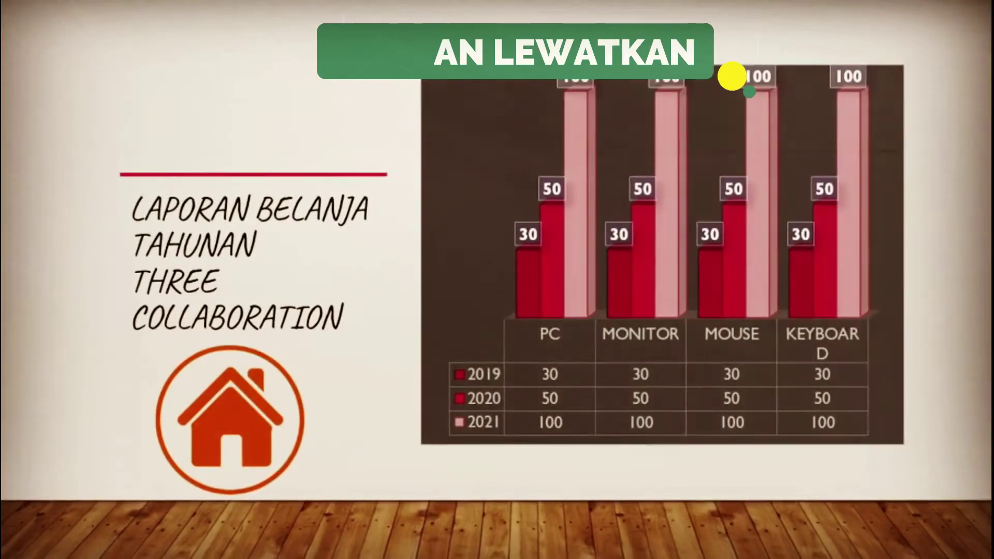
Advance the running slideshow from the chart slide to the Three Collaboration title slide
{"action": "left_click", "coordinate": [223, 412]}
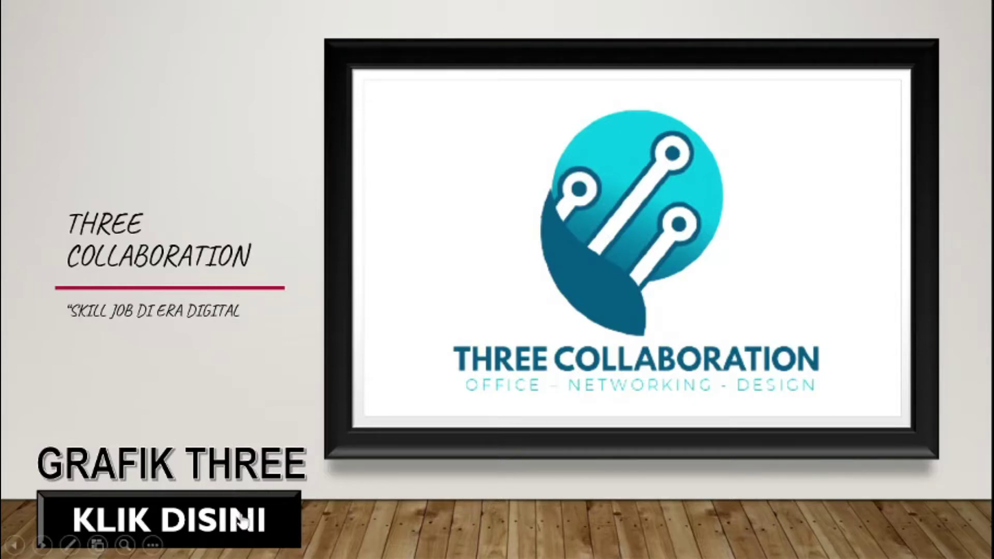
Test the KLIK DISINI, home icon and logo links, ending on the Site Plan slide
{"action": "left_click", "coordinate": [243, 520]}
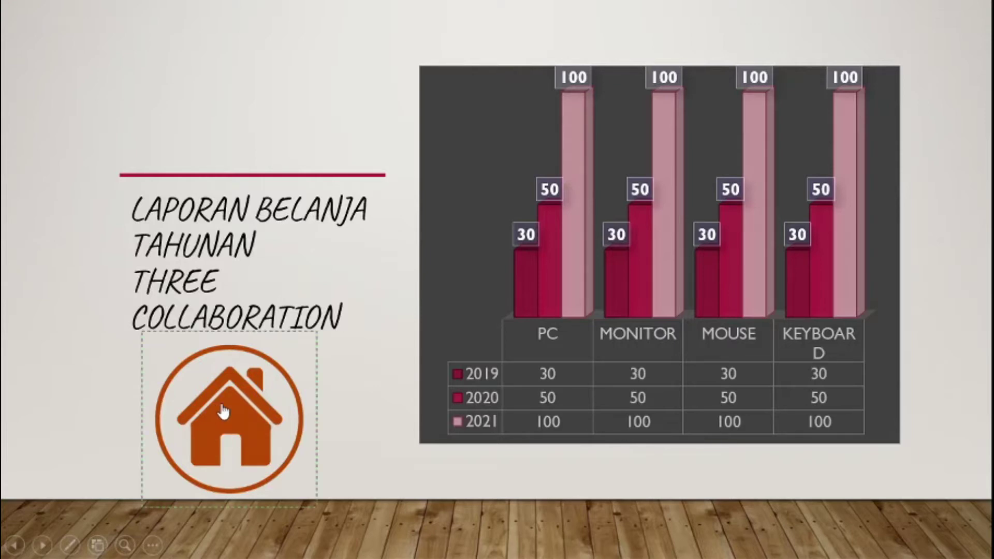
{"action": "left_click", "coordinate": [223, 412]}
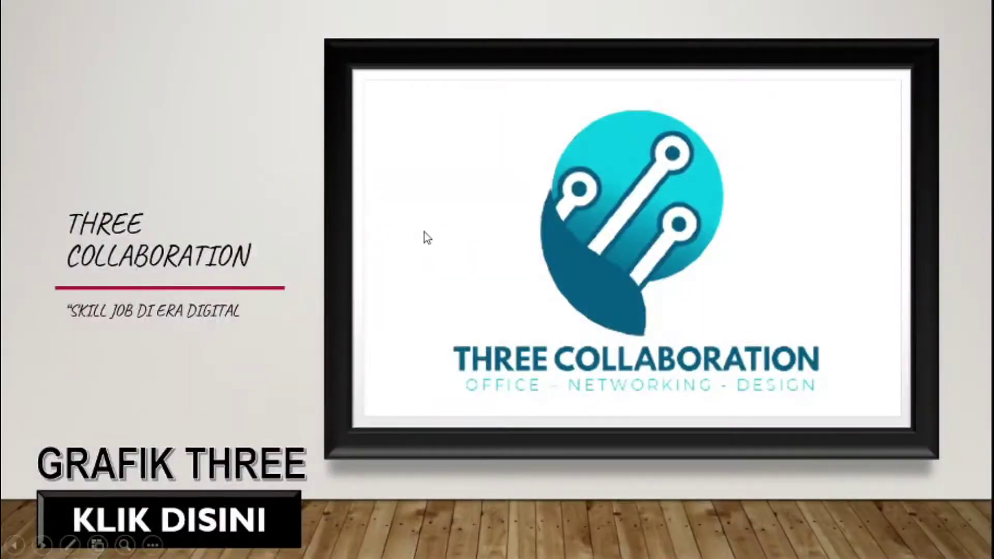
{"action": "left_click", "coordinate": [561, 250]}
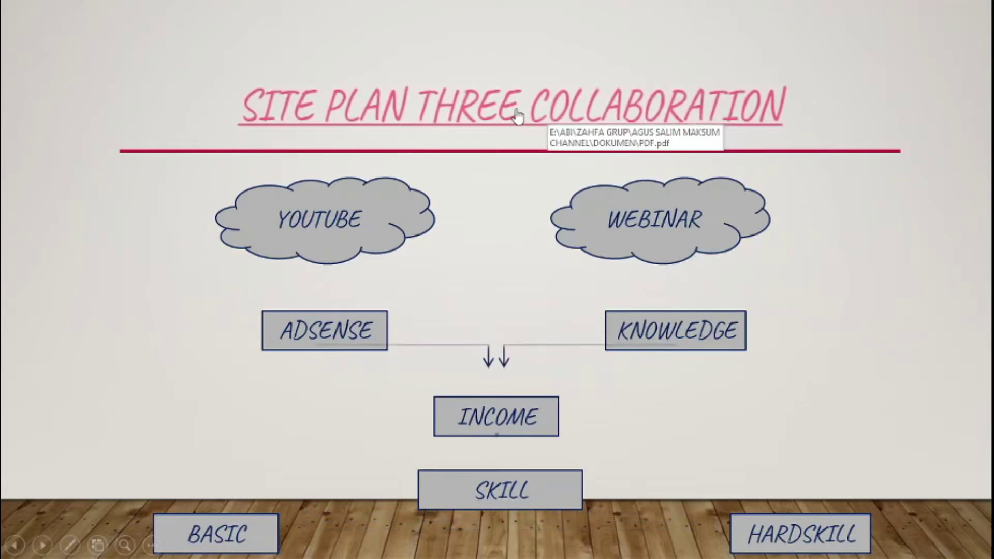
Follow the site plan title's hyperlink and approve opening PDF.pdf in the browser
{"action": "left_click", "coordinate": [518, 116]}
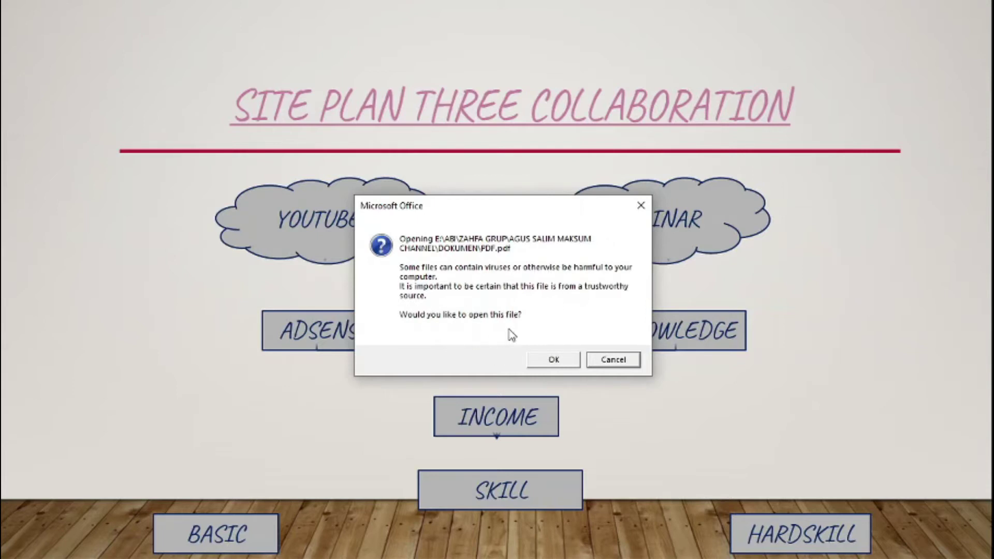
{"action": "left_click", "coordinate": [553, 363]}
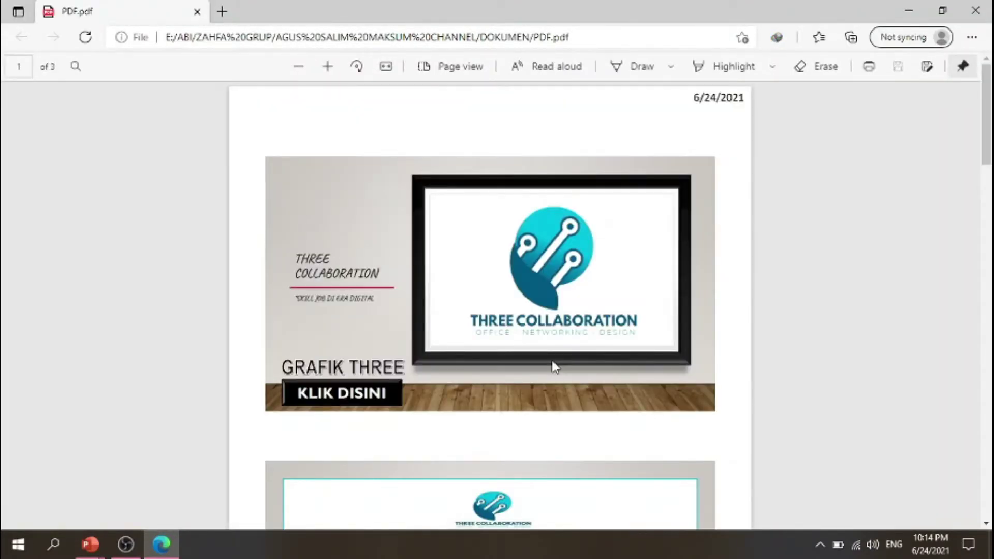
Scroll through the PDF pages in Edge, then close Edge to return to the slideshow
{"action": "scroll", "coordinate": [551, 367], "scroll_direction": "down", "scroll_amount": 5}
{"action": "scroll", "coordinate": [549, 369], "scroll_direction": "down", "scroll_amount": 5}
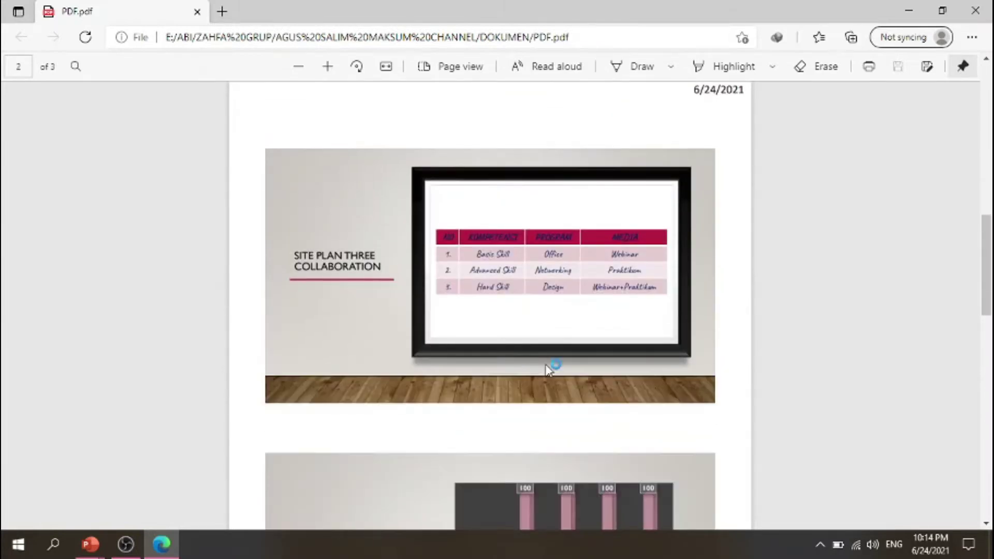
{"action": "scroll", "coordinate": [547, 368], "scroll_direction": "up", "scroll_amount": 10}
{"action": "left_click", "coordinate": [982, 18]}
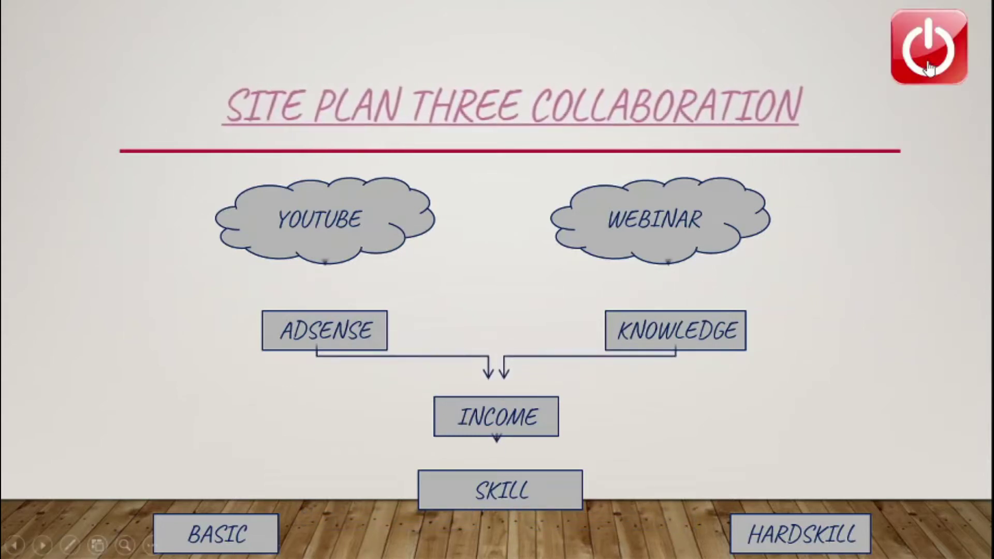
End the slideshow, close the Hyperlink presentation, and bring up File Explorer to open the PowerPoint file
{"action": "key", "text": "Escape"}
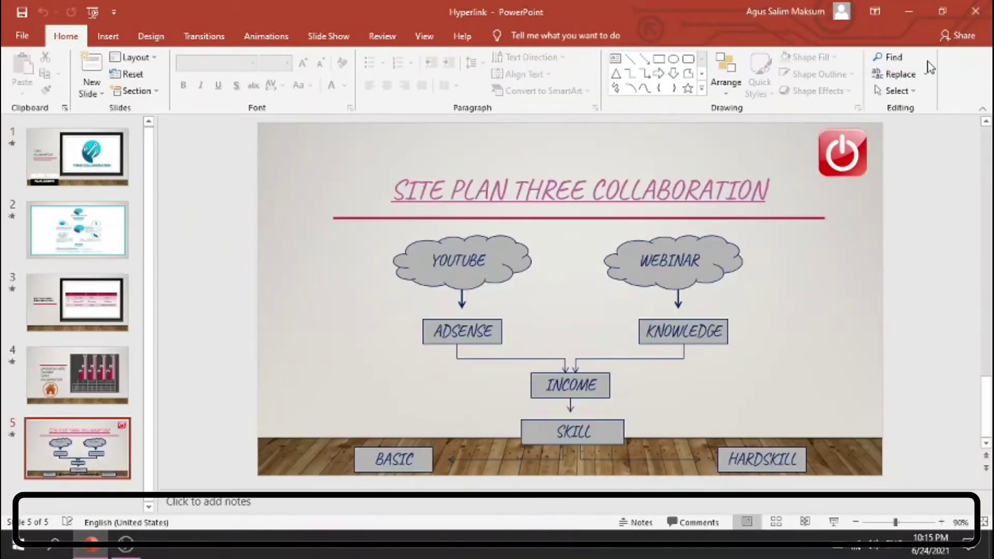
{"action": "left_click", "coordinate": [975, 11]}
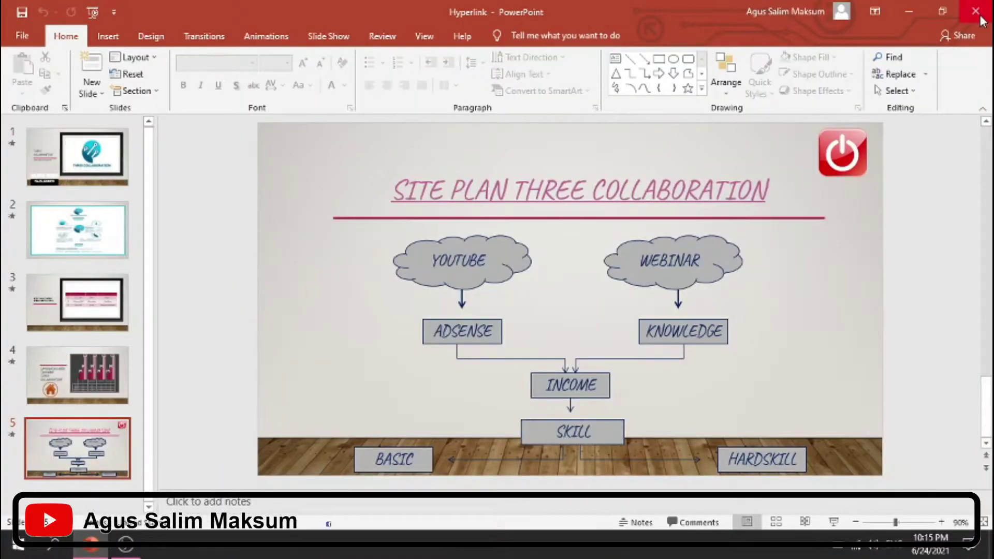
{"action": "key", "text": "super+e"}
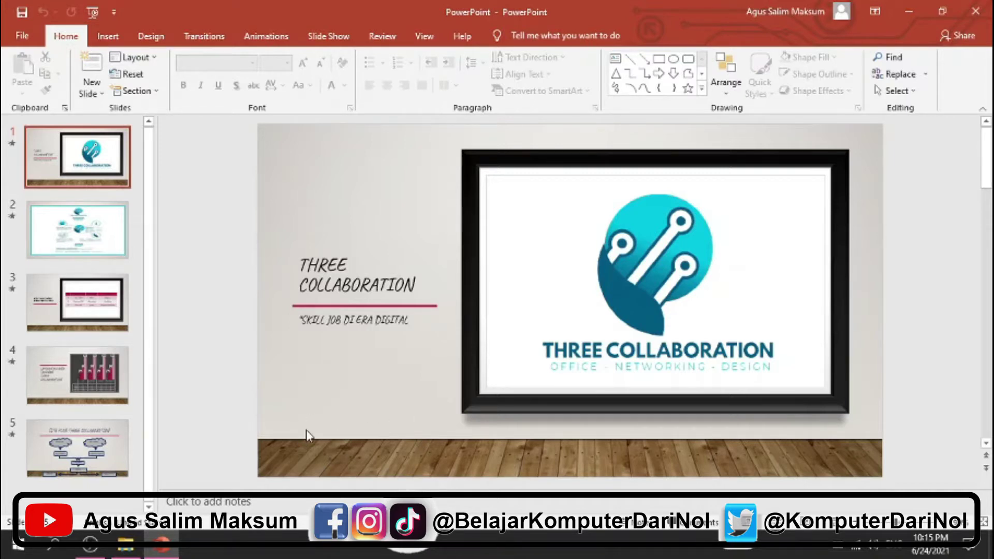
Draw a widened rectangle on the wooden floor and apply the Colored Fill - Black, Dark 1 style
{"action": "left_click", "coordinate": [113, 44]}
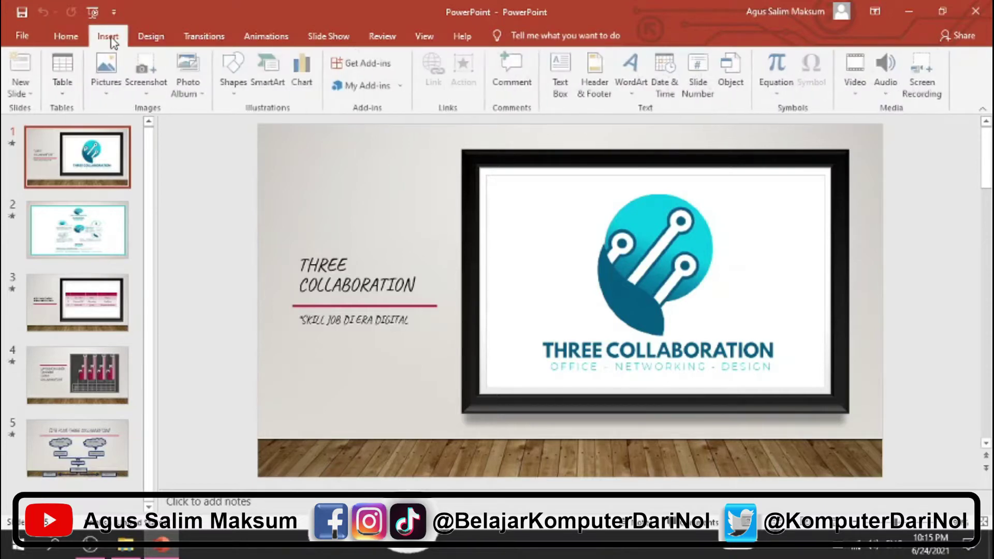
{"action": "left_click", "coordinate": [235, 77]}
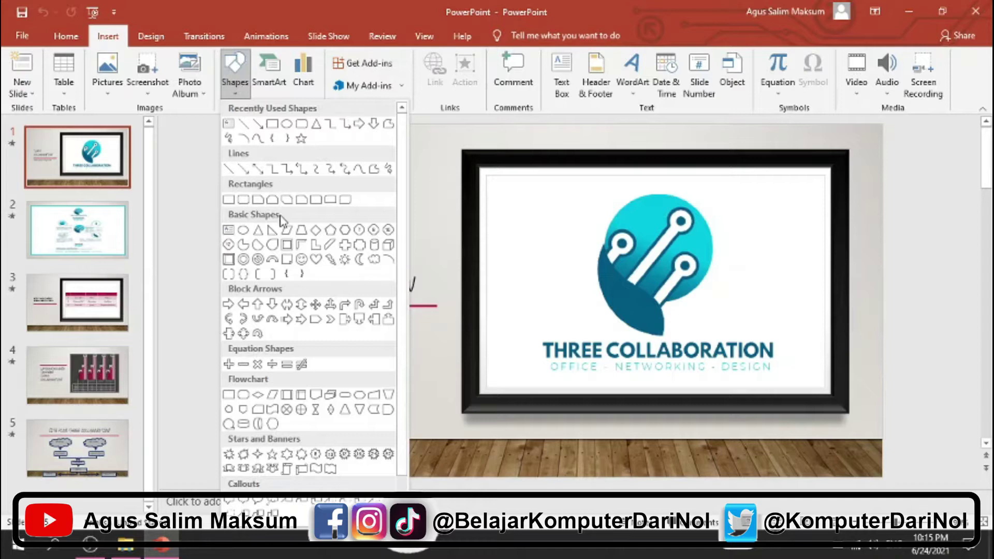
{"action": "left_click", "coordinate": [229, 259]}
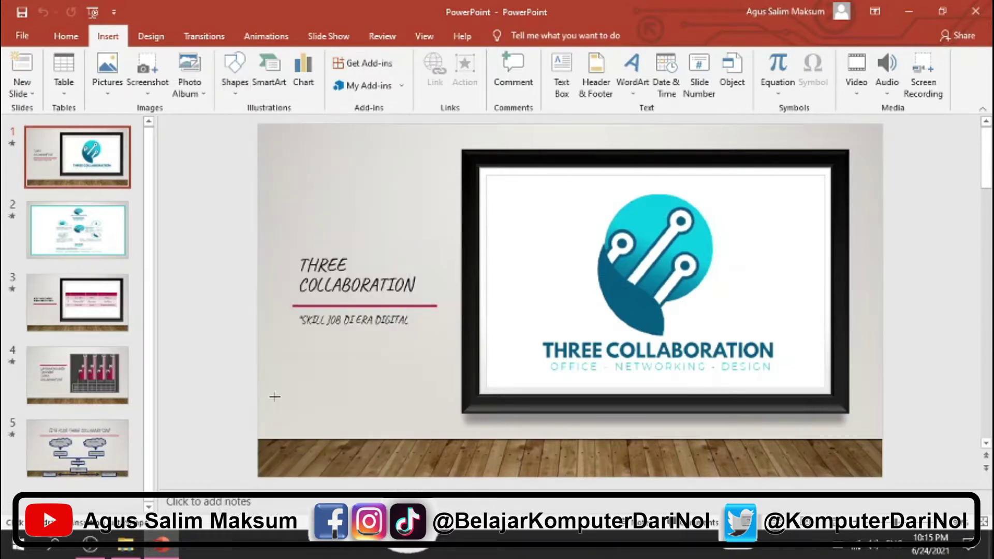
{"action": "left_click_drag", "start_coordinate": [275, 396], "coordinate": [445, 435]}
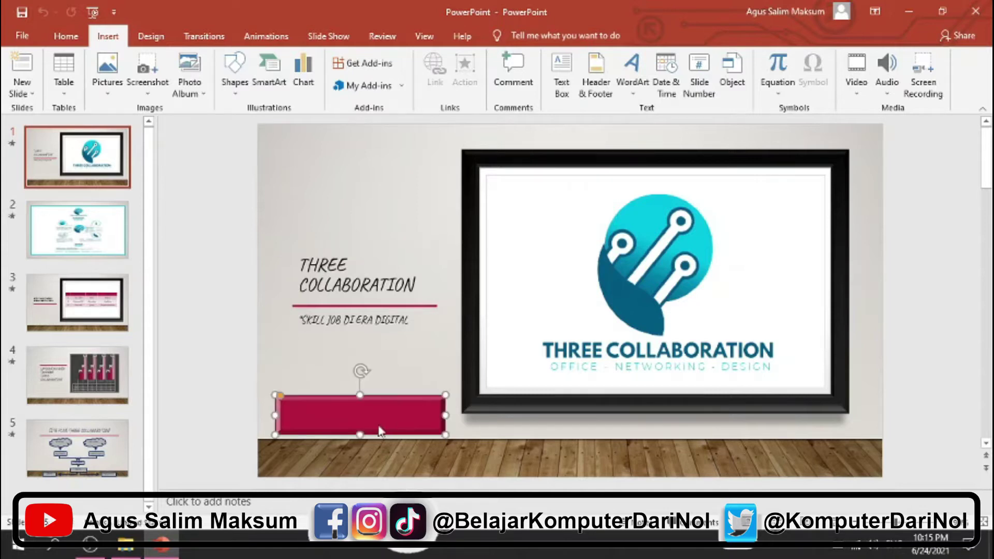
{"action": "left_click_drag", "start_coordinate": [352, 417], "coordinate": [350, 450]}
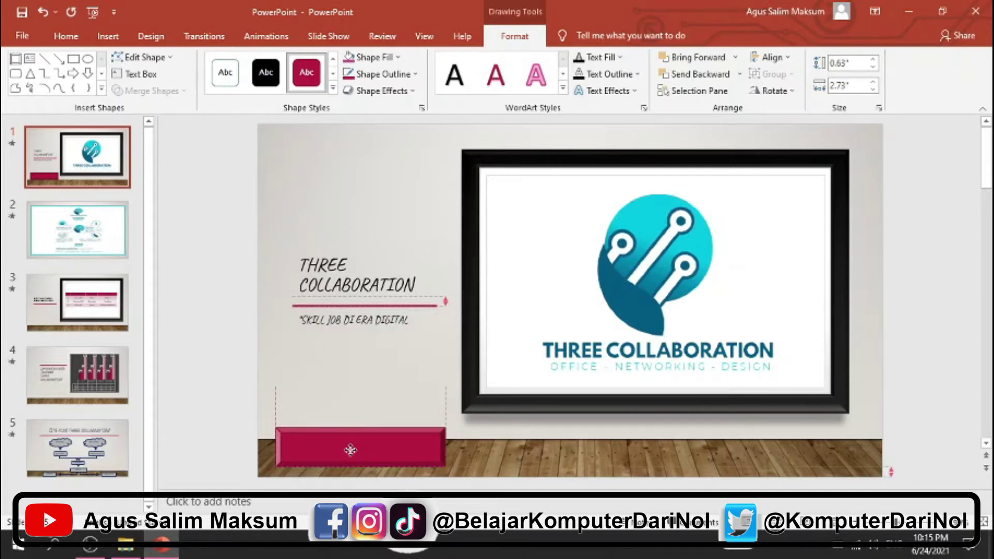
{"action": "left_click_drag", "start_coordinate": [351, 451], "coordinate": [351, 452]}
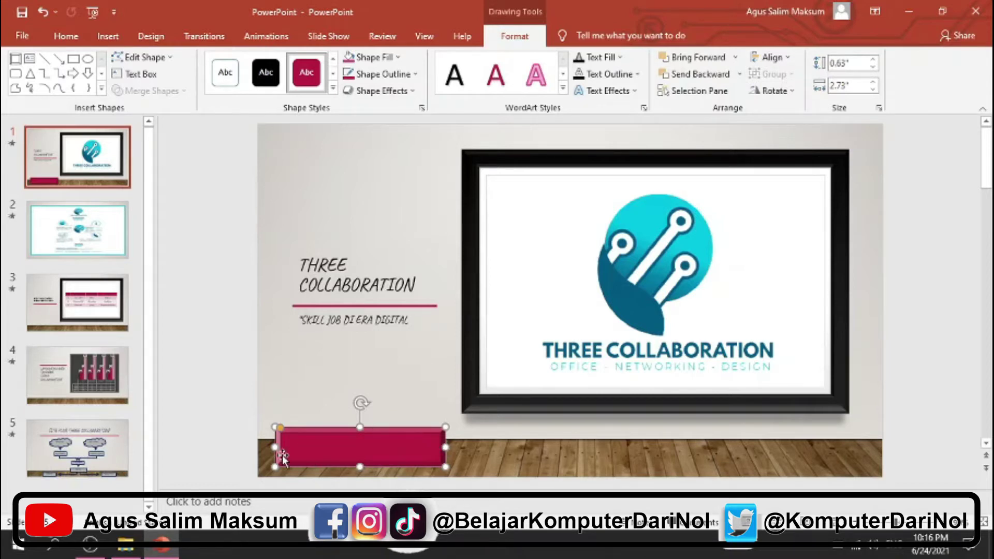
{"action": "left_click_drag", "start_coordinate": [275, 450], "coordinate": [270, 449]}
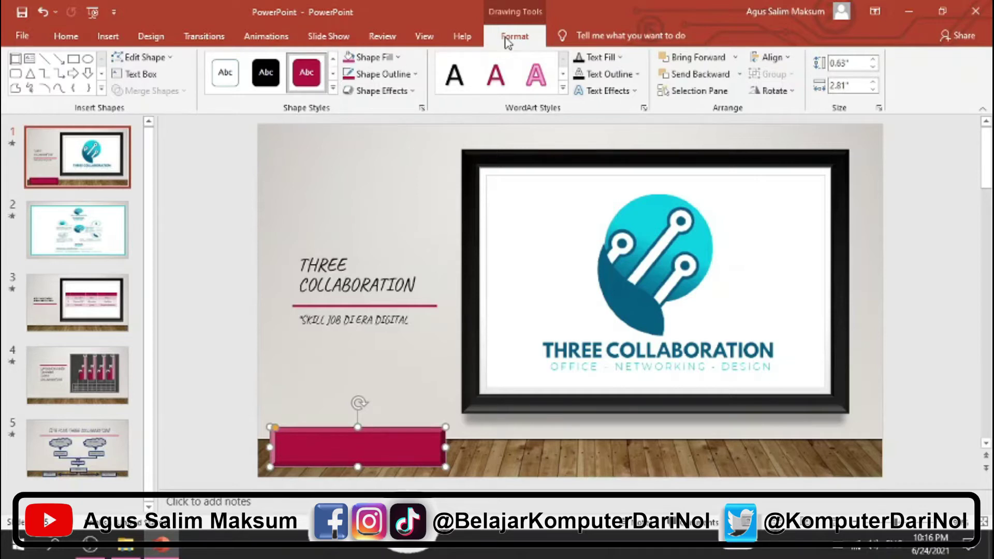
{"action": "left_click", "coordinate": [334, 91]}
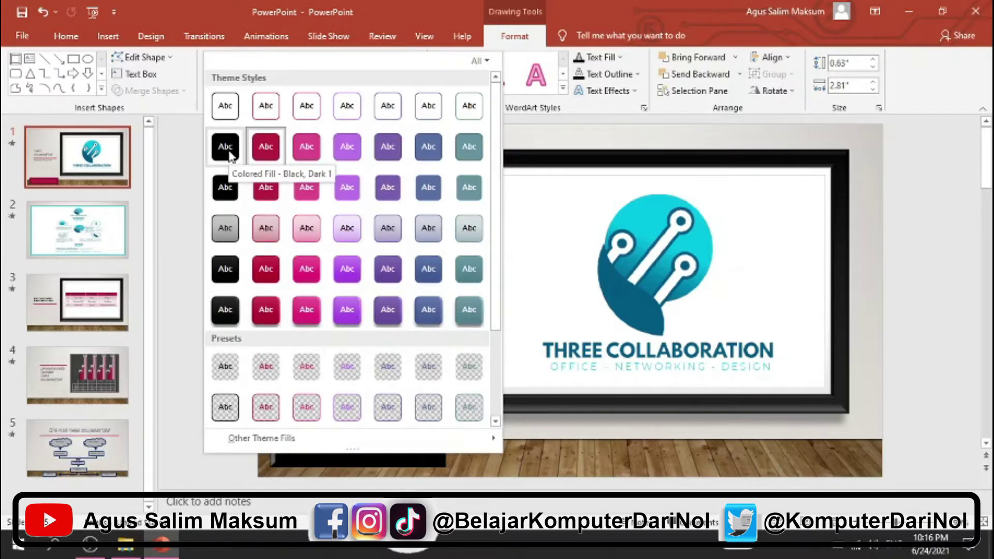
{"action": "left_click", "coordinate": [225, 310]}
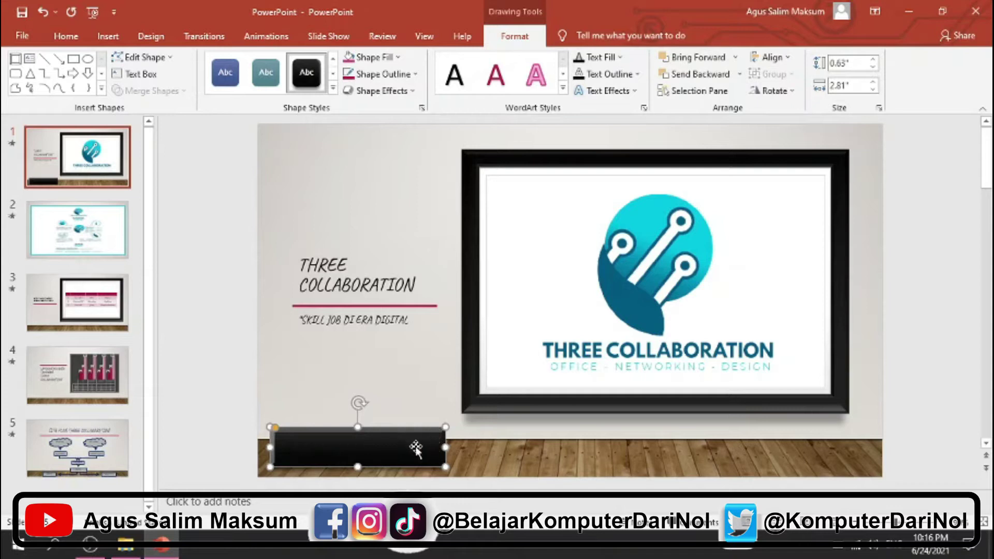
Type KLIK DISINI into the black rectangle and keep it in Gill Sans Ultra Bold
{"action": "right_click", "coordinate": [371, 454]}
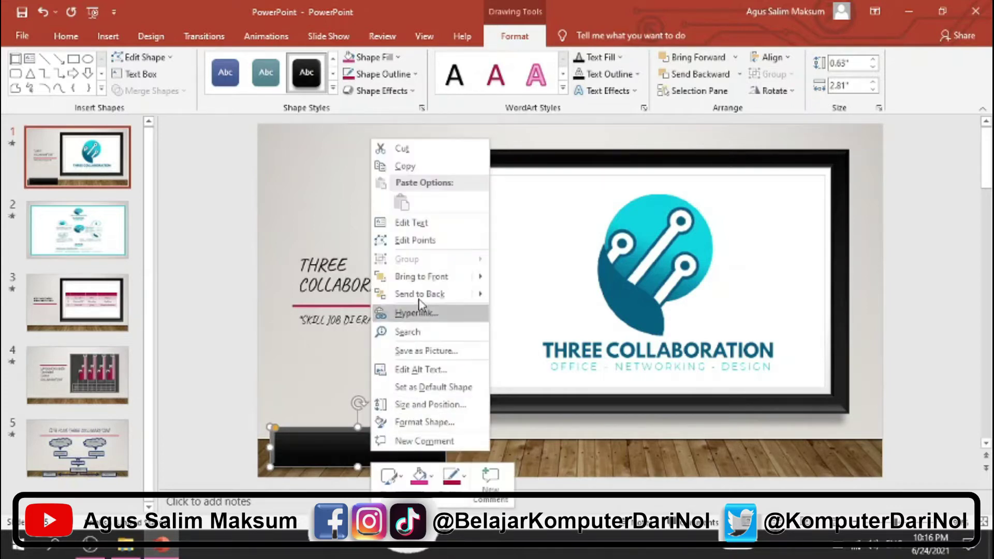
{"action": "left_click", "coordinate": [414, 224]}
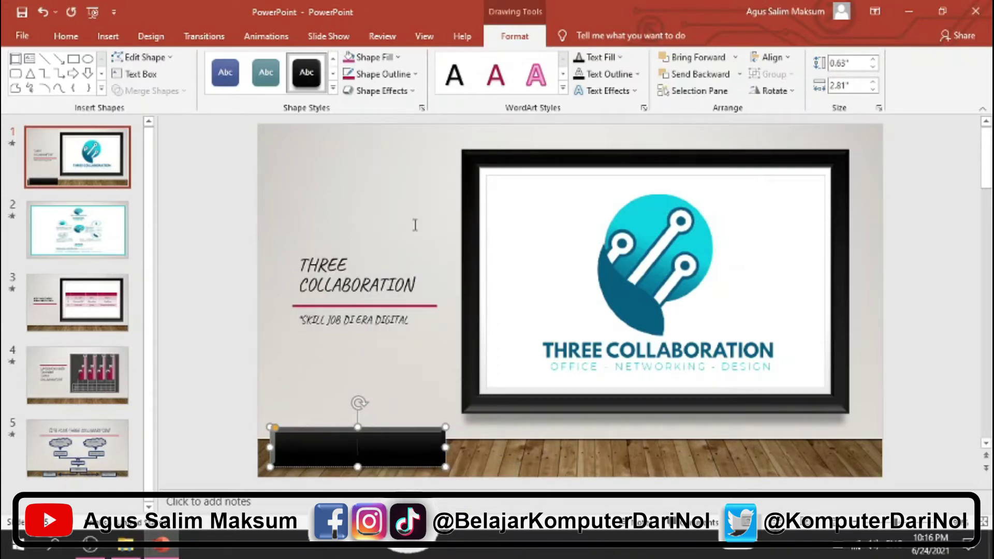
{"action": "type", "text": "KLIK DISINI"}
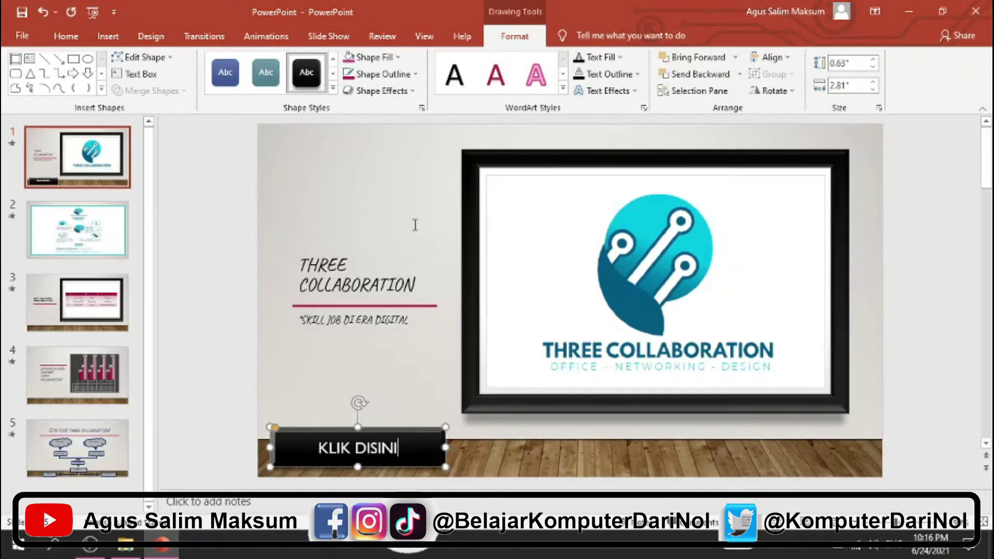
{"action": "key", "text": "ctrl+a"}
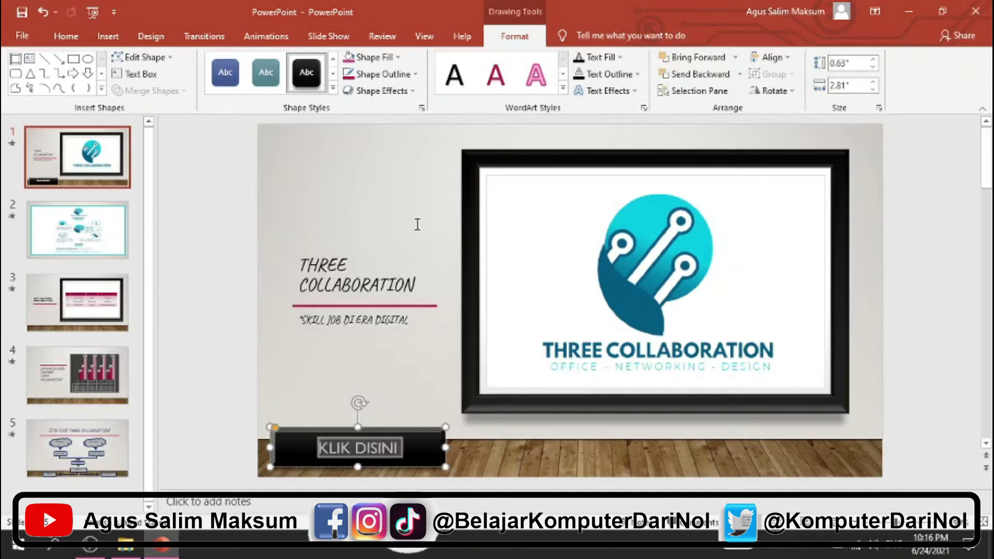
{"action": "left_click", "coordinate": [76, 44]}
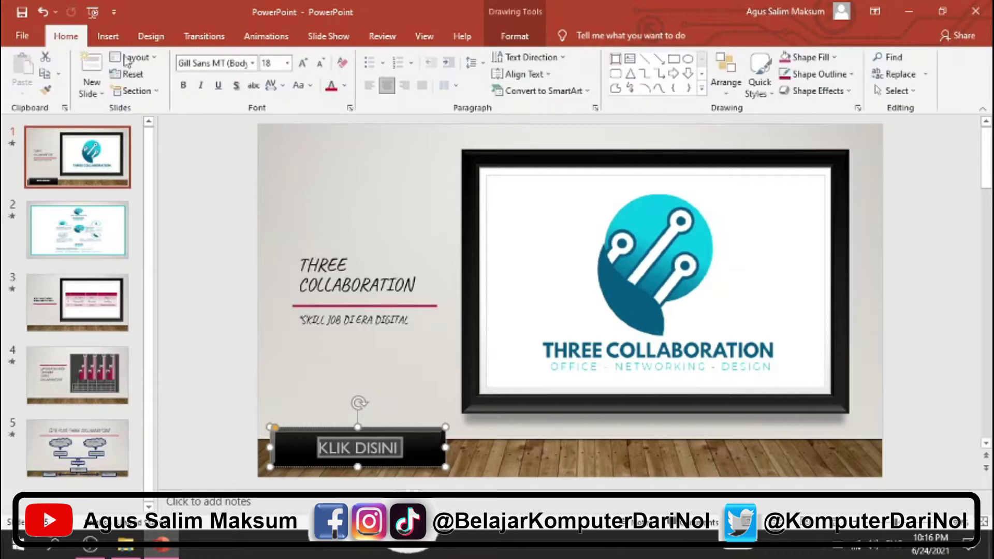
{"action": "left_click", "coordinate": [253, 63]}
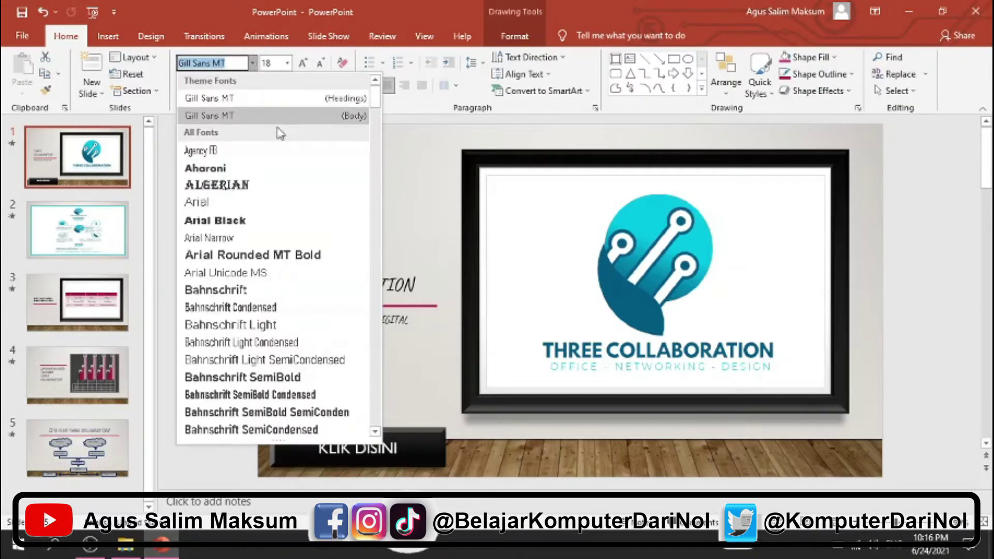
{"action": "left_click_drag", "start_coordinate": [375, 91], "coordinate": [377, 189]}
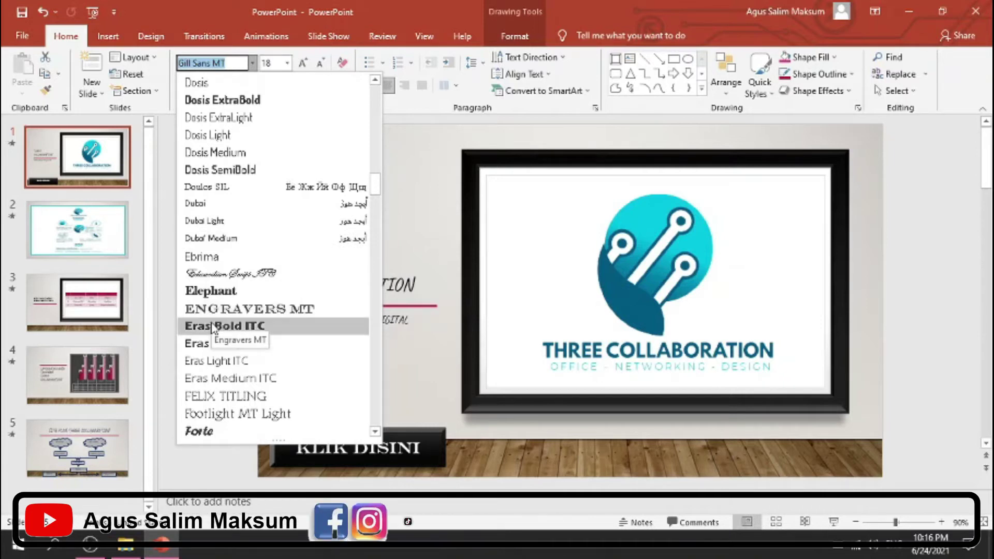
{"action": "key", "text": "Escape"}
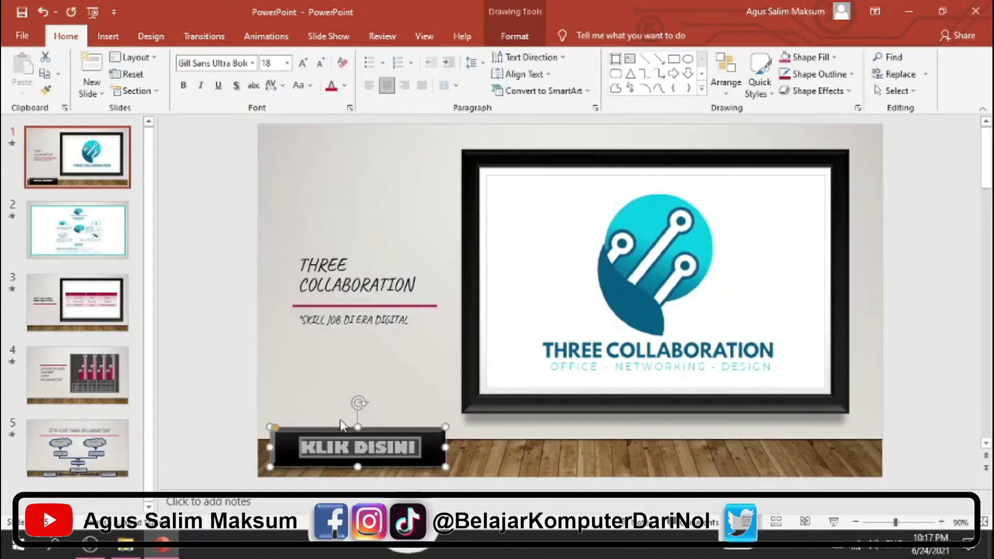
{"action": "left_click", "coordinate": [275, 383]}
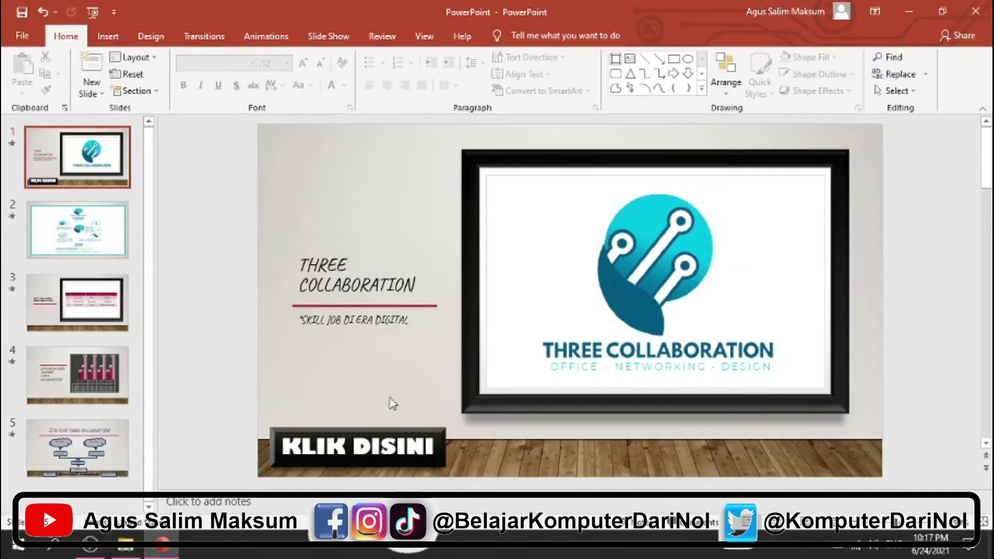
Insert black shadowed WordArt reading GRAFIK THREE
{"action": "left_click", "coordinate": [109, 37]}
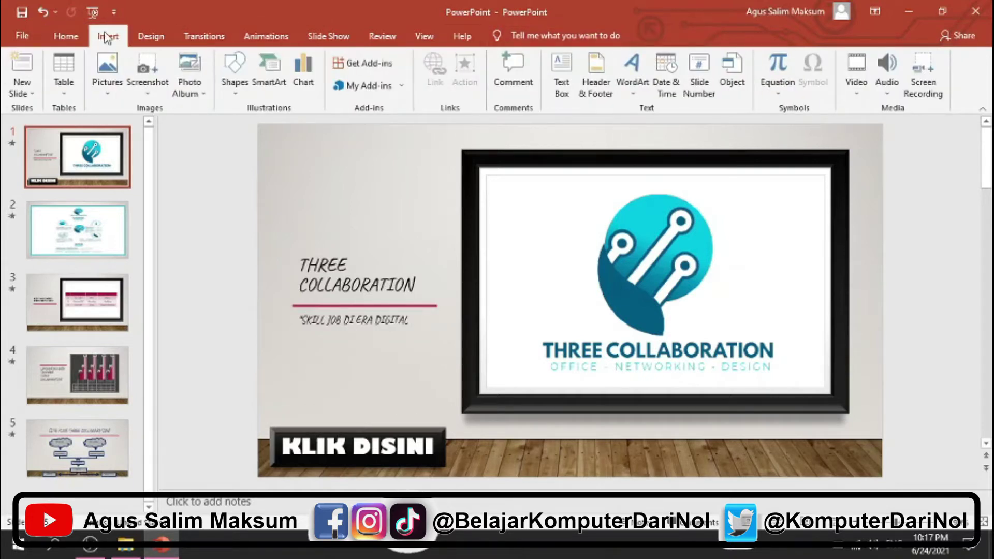
{"action": "left_click", "coordinate": [634, 97]}
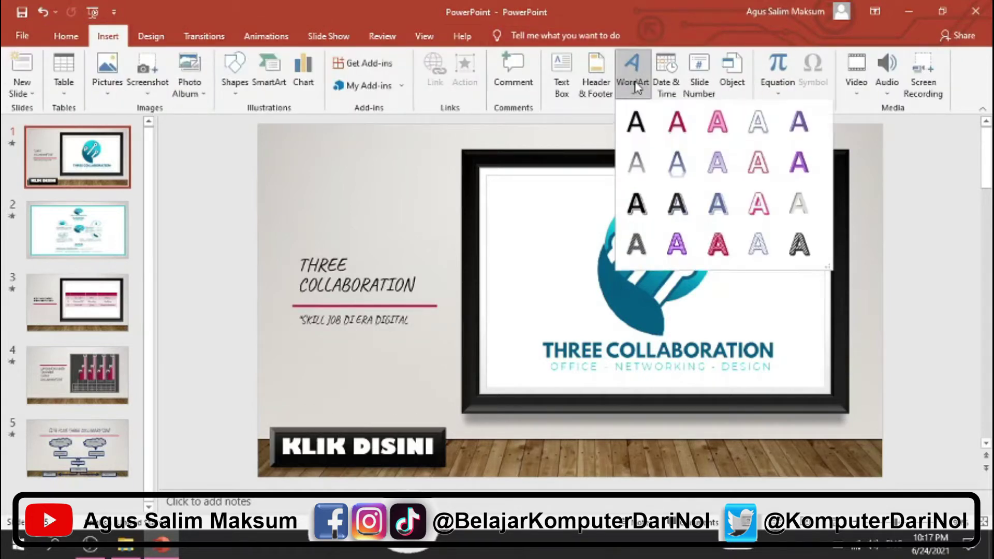
{"action": "left_click", "coordinate": [648, 213]}
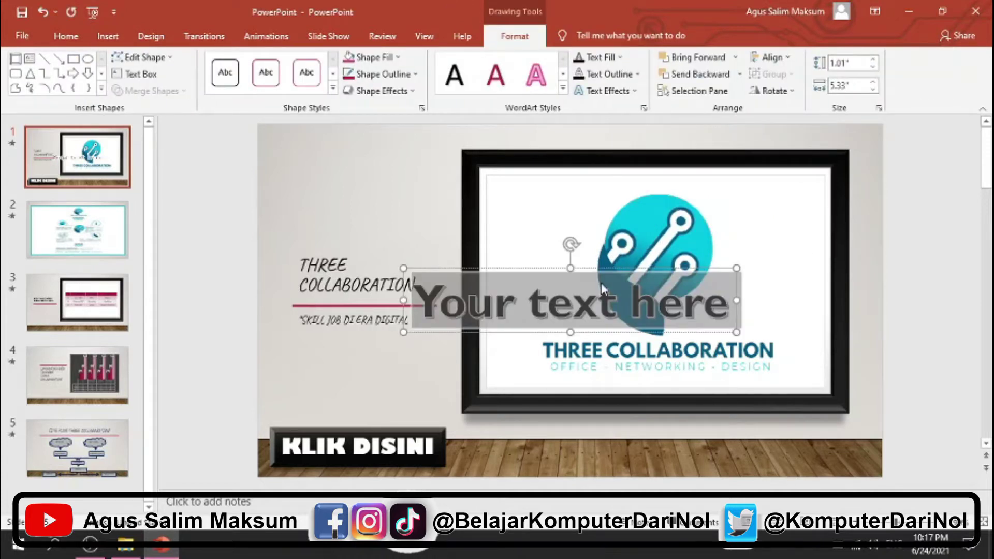
{"action": "type", "text": "GRA"}
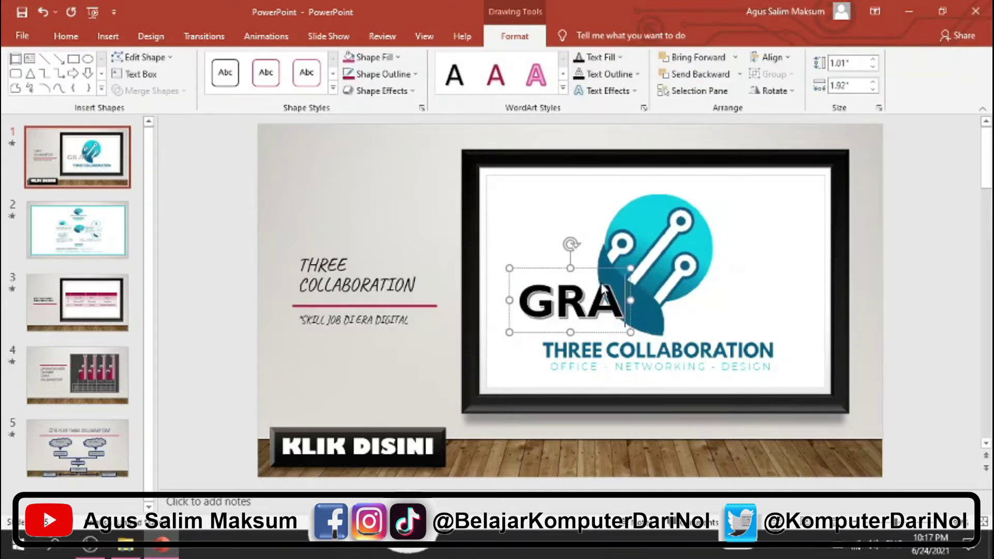
{"action": "type", "text": "FIK THREE"}
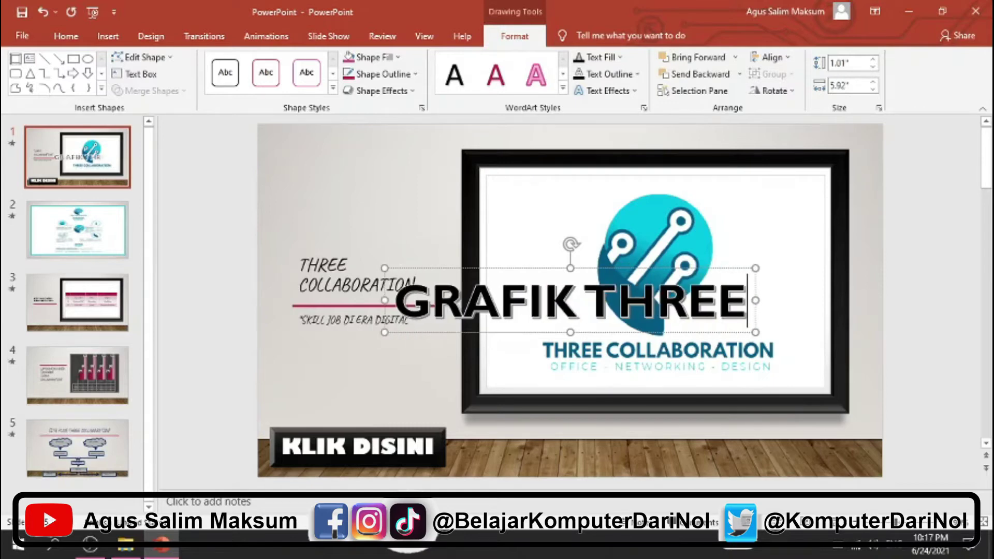
Set GRAFIK THREE to Arial Black 24 pt and place it above the KLIK DISINI button
{"action": "key", "text": "ctrl+a"}
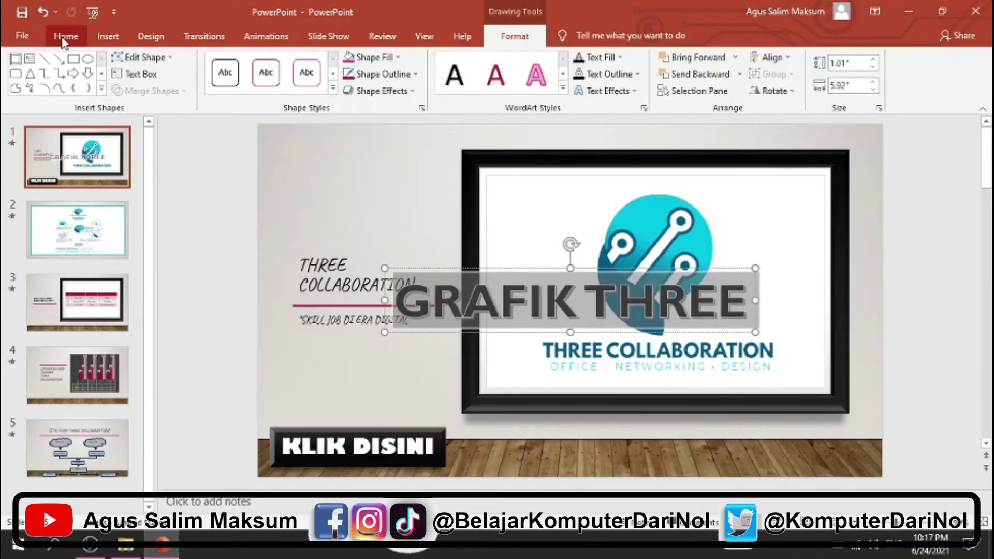
{"action": "left_click", "coordinate": [66, 36]}
{"action": "left_click", "coordinate": [252, 63]}
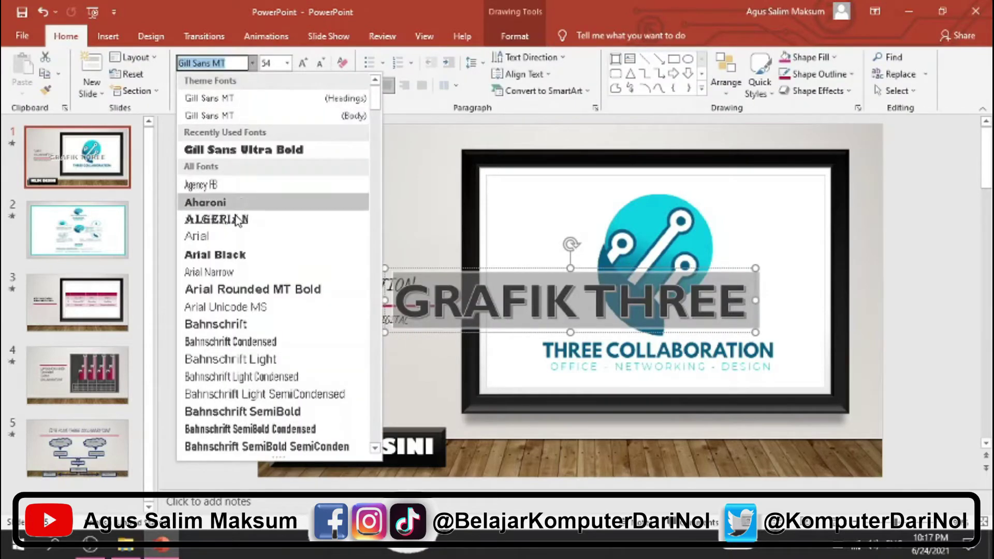
{"action": "left_click", "coordinate": [228, 253]}
{"action": "left_click", "coordinate": [320, 63]}
{"action": "left_click", "coordinate": [320, 63]}
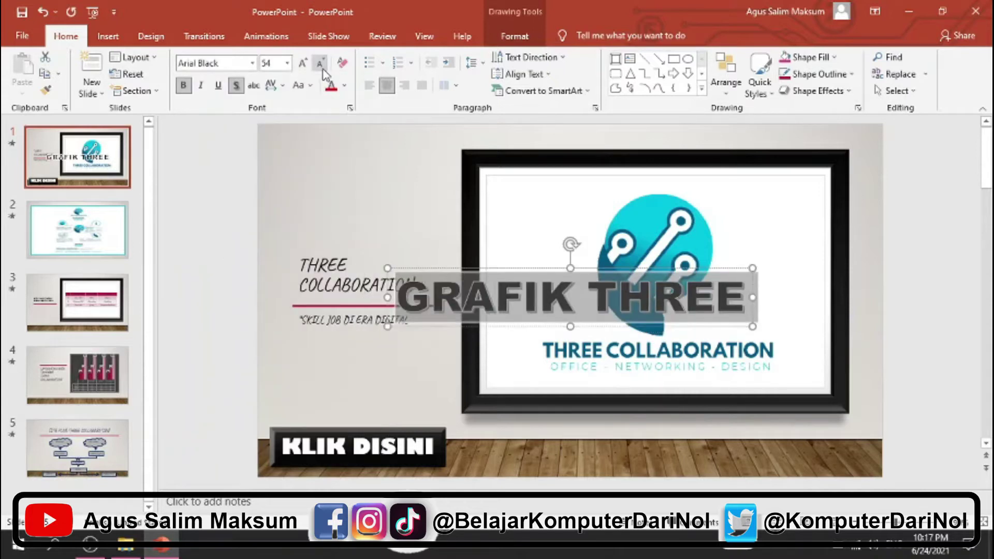
{"action": "left_click", "coordinate": [320, 63]}
{"action": "left_click", "coordinate": [321, 64]}
{"action": "left_click_drag", "start_coordinate": [520, 284], "coordinate": [329, 397]}
{"action": "left_click", "coordinate": [321, 63]}
{"action": "left_click", "coordinate": [320, 63]}
{"action": "left_click", "coordinate": [320, 63]}
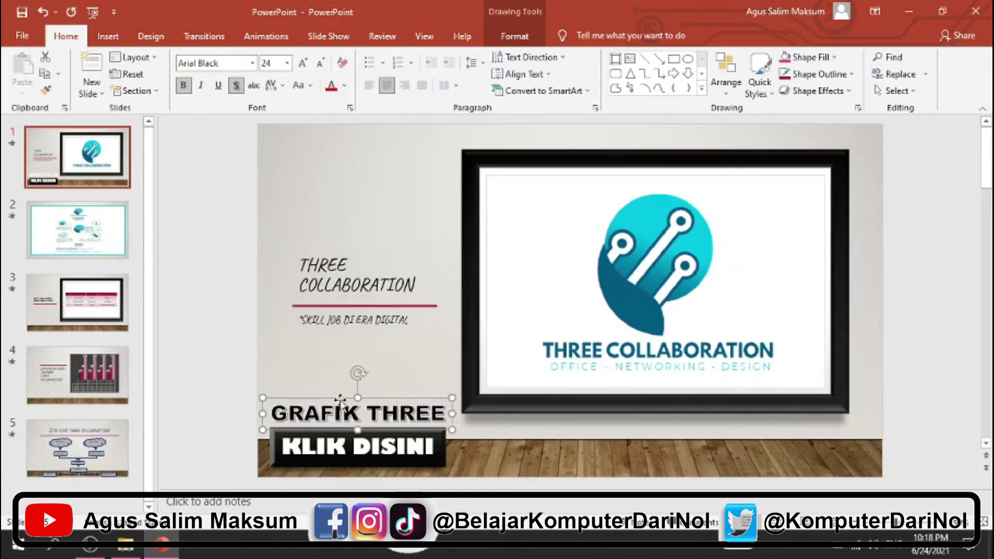
{"action": "left_click", "coordinate": [567, 443]}
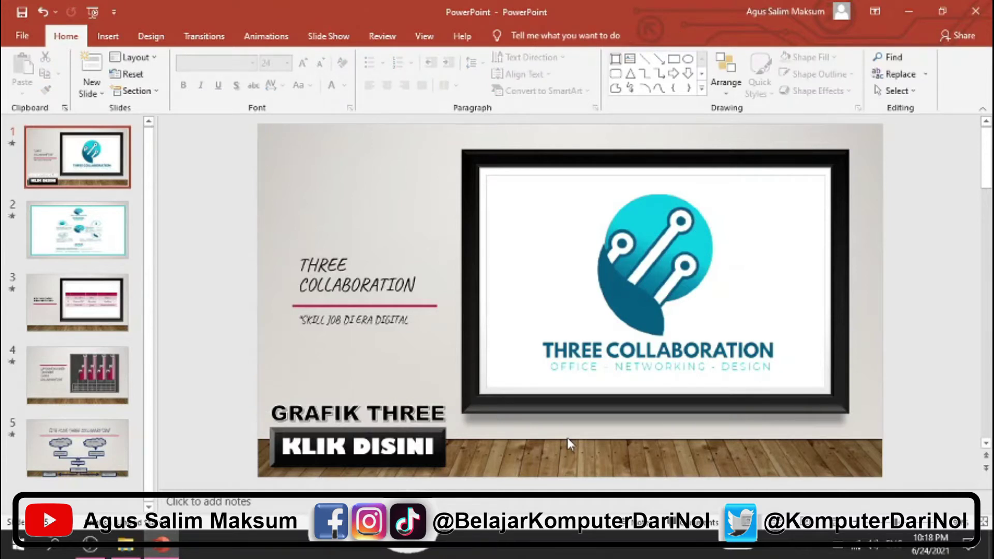
{"action": "left_click", "coordinate": [439, 454]}
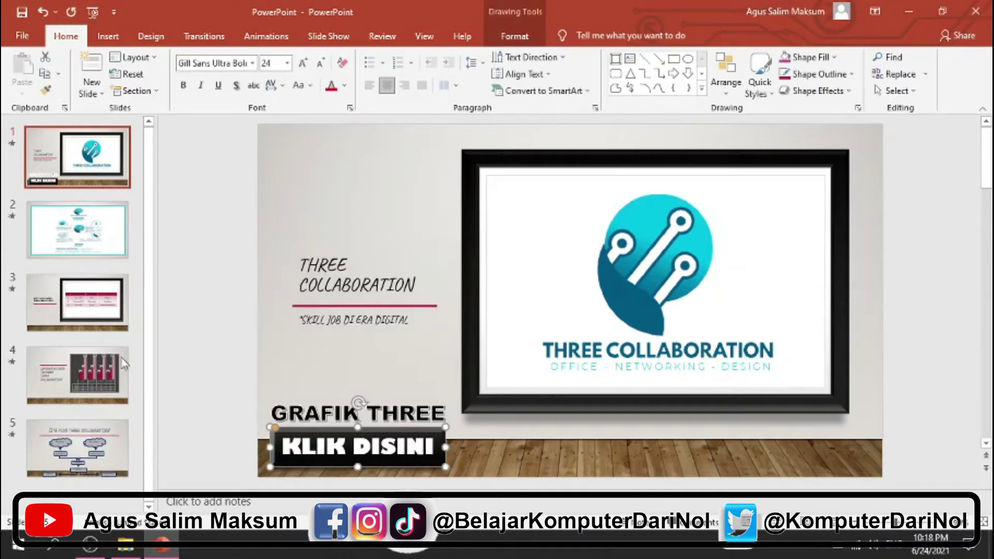
{"action": "left_click", "coordinate": [94, 363]}
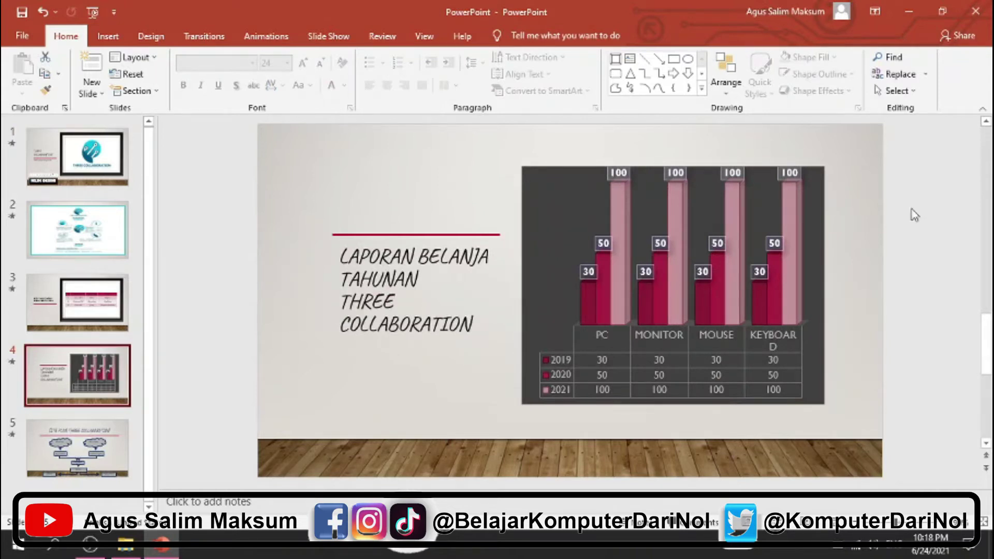
{"action": "key", "text": "Home"}
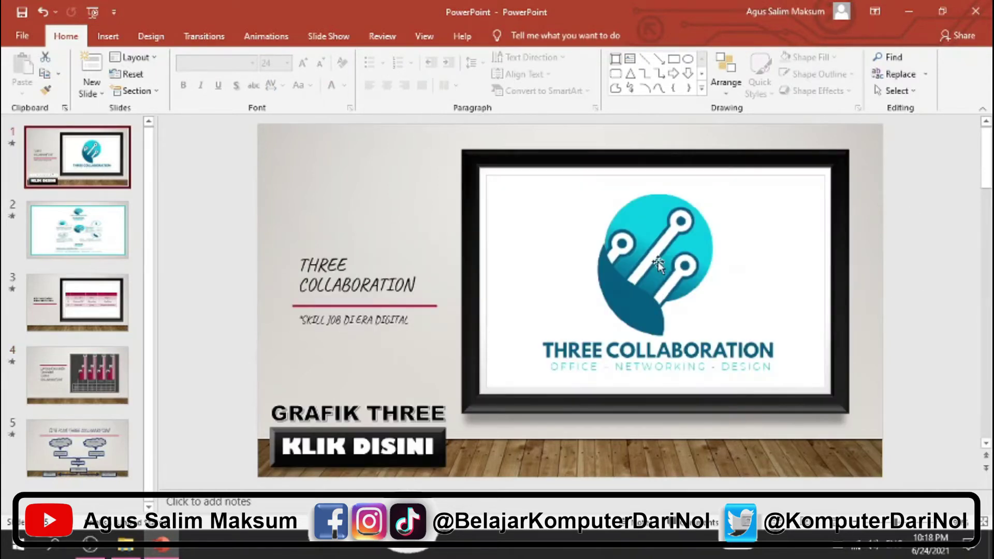
{"action": "left_click", "coordinate": [658, 265]}
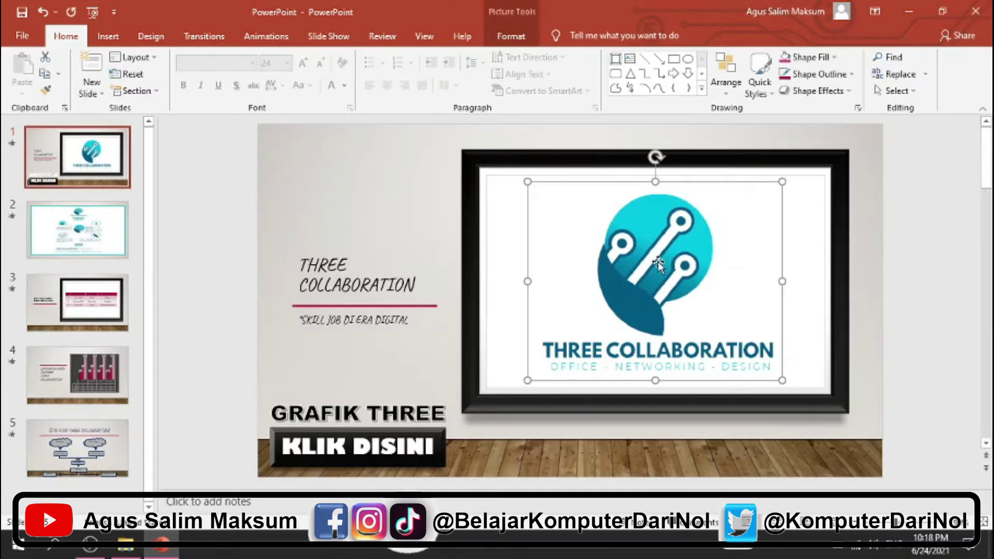
{"action": "left_click", "coordinate": [78, 446]}
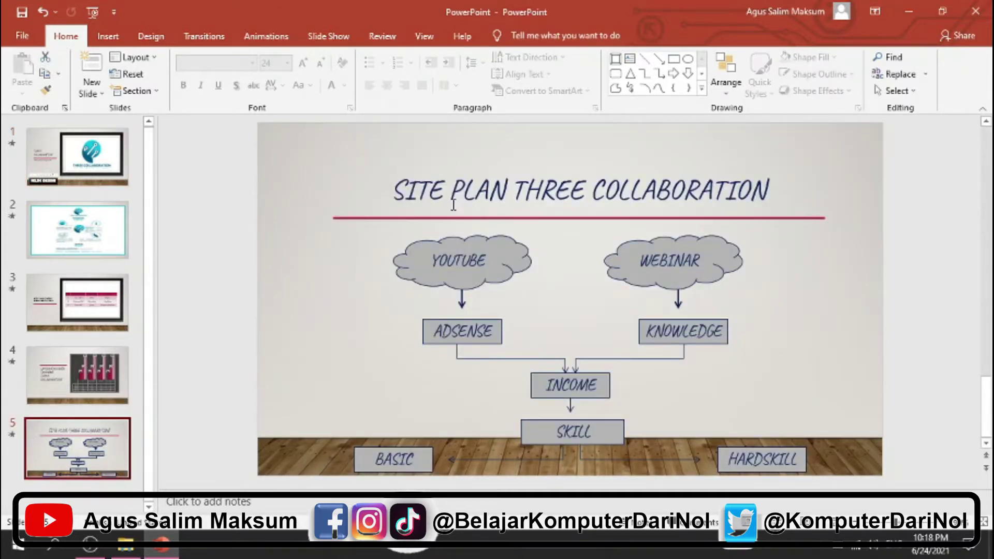
{"action": "left_click", "coordinate": [79, 180]}
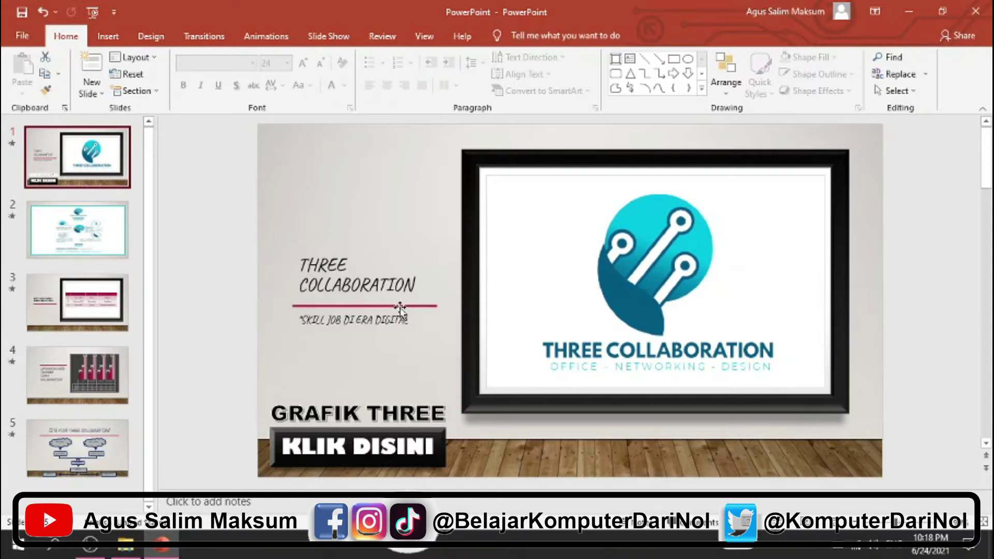
Select the whole KLIK DISINI shape and open its Action Settings from the Insert tab
{"action": "left_click", "coordinate": [445, 461]}
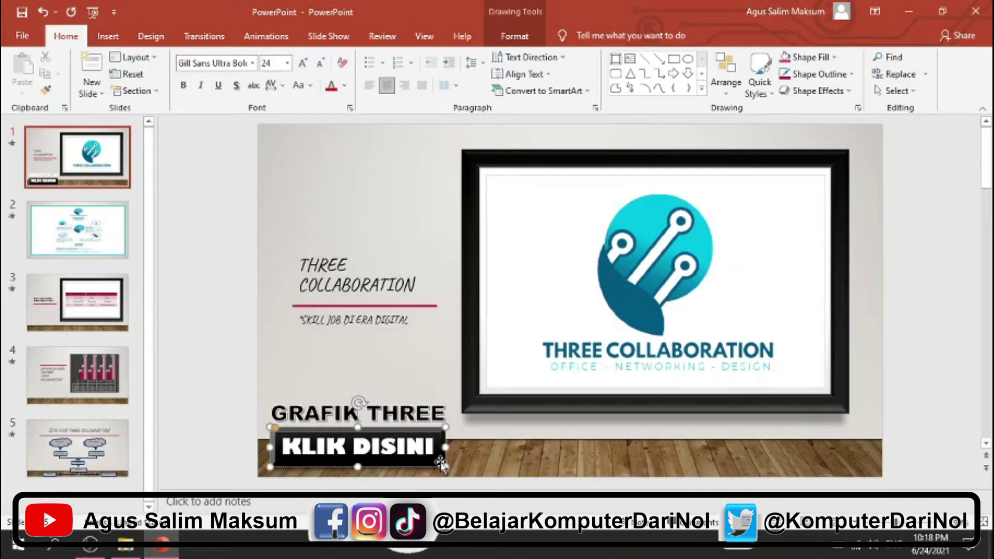
{"action": "left_click", "coordinate": [441, 464]}
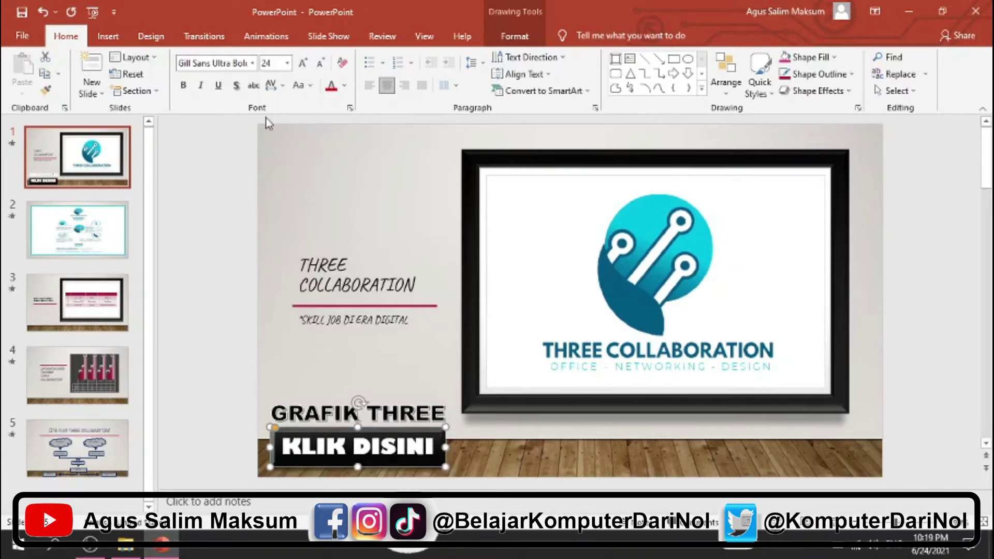
{"action": "left_click", "coordinate": [106, 35]}
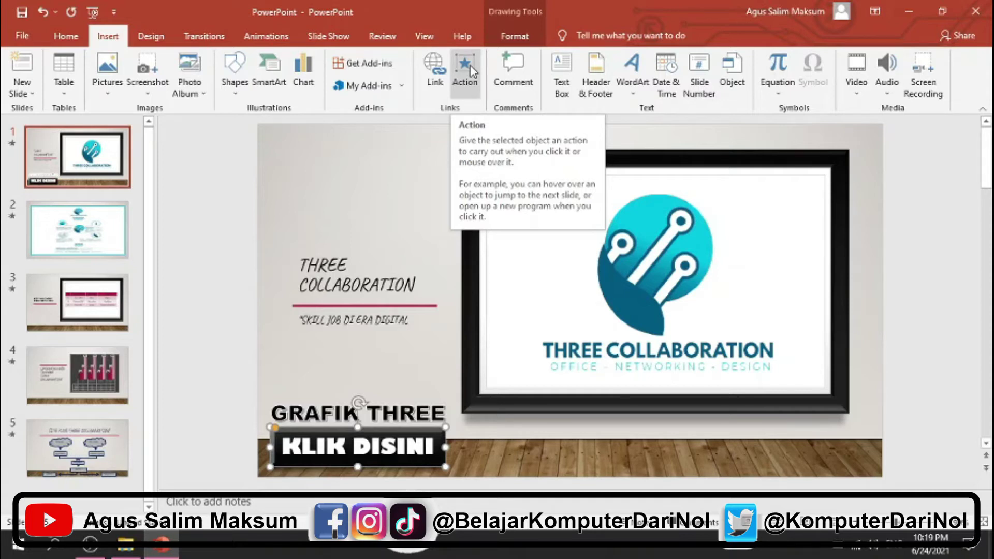
{"action": "left_click", "coordinate": [464, 72]}
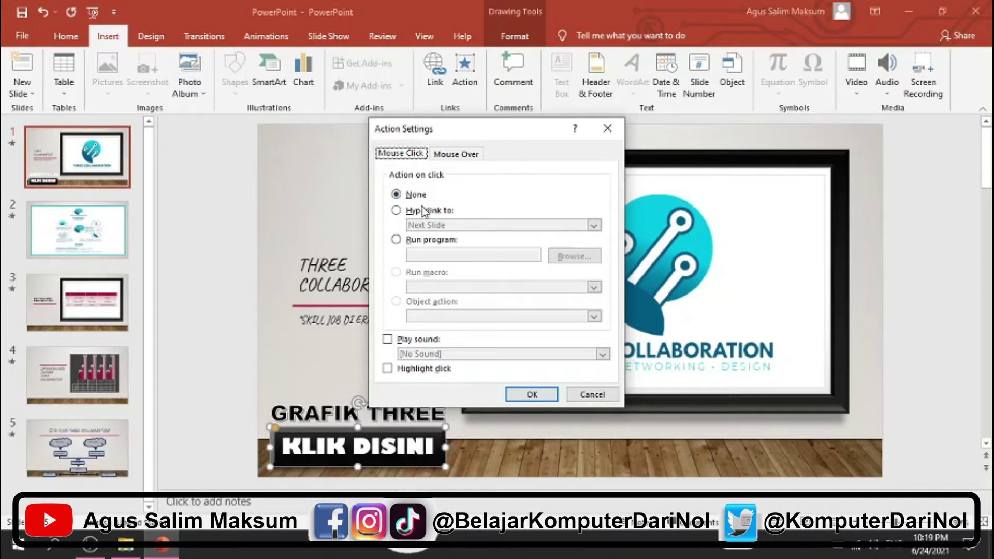
Make the button's click action hyperlink to slide 4, LAPORAN BELANJA TAHUNAN THREE COLLABORATION
{"action": "left_click", "coordinate": [396, 211]}
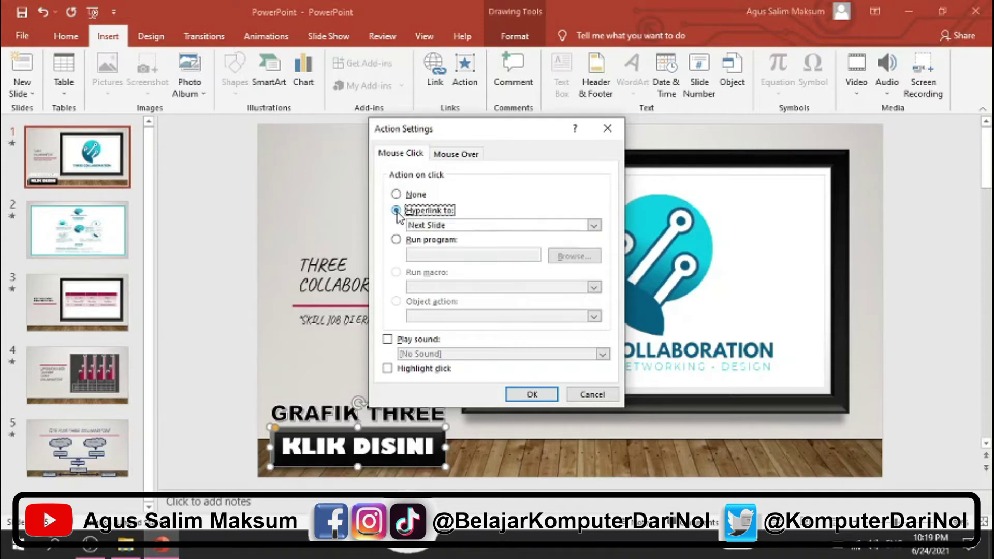
{"action": "left_click", "coordinate": [594, 226]}
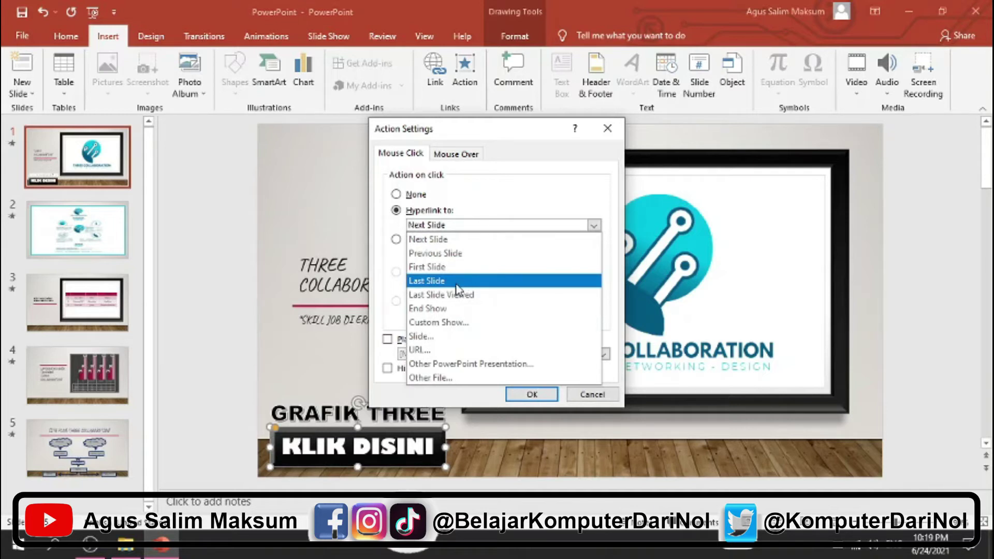
{"action": "left_click", "coordinate": [422, 337]}
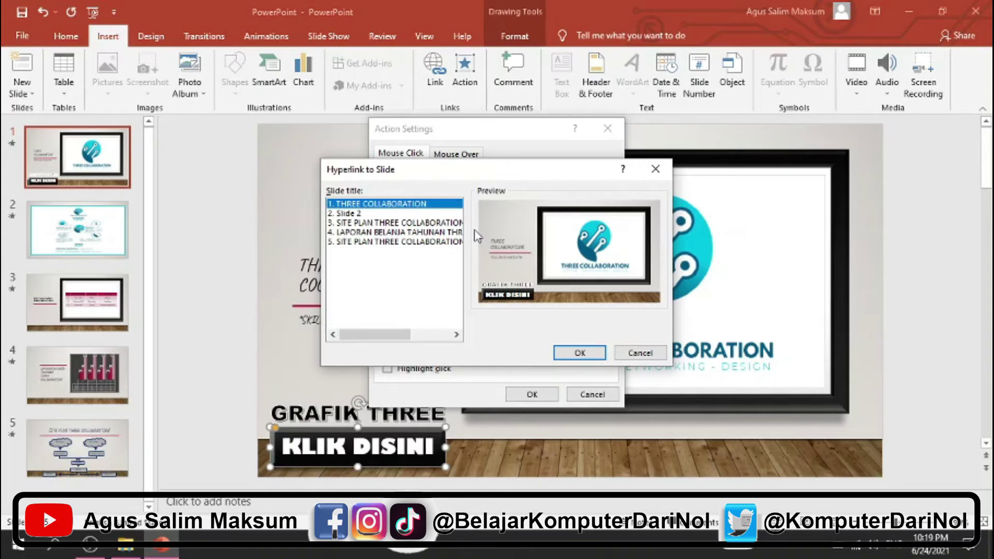
{"action": "left_click", "coordinate": [363, 214]}
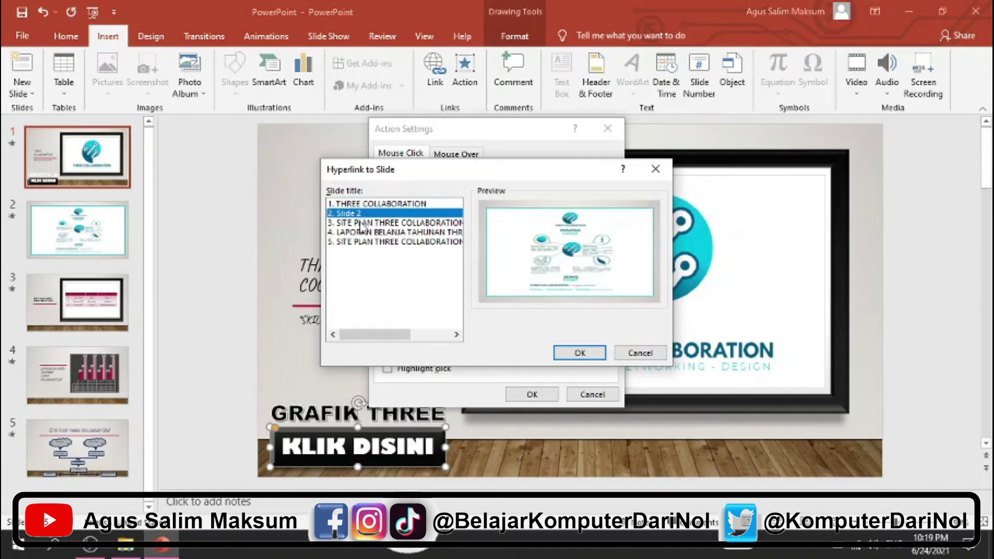
{"action": "left_click", "coordinate": [361, 224]}
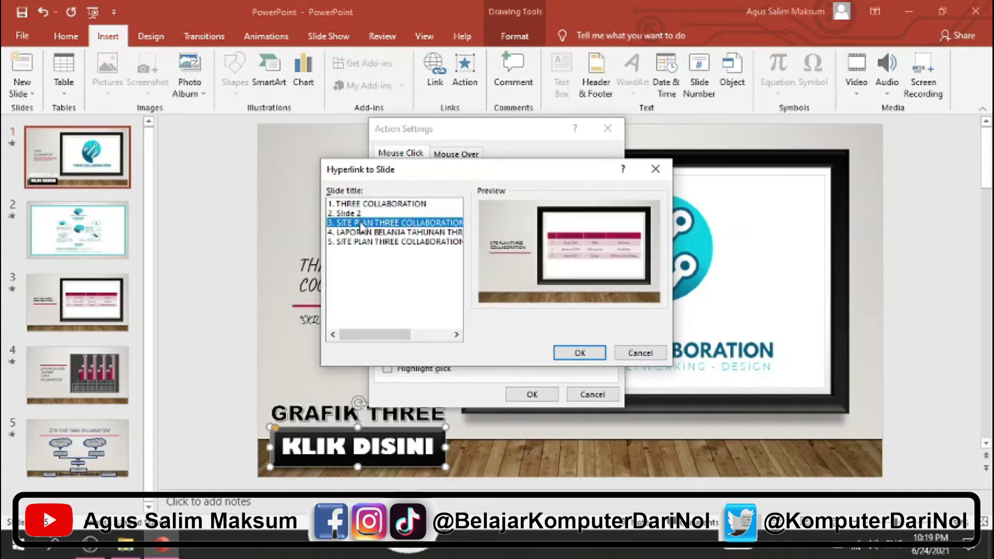
{"action": "left_click", "coordinate": [364, 234]}
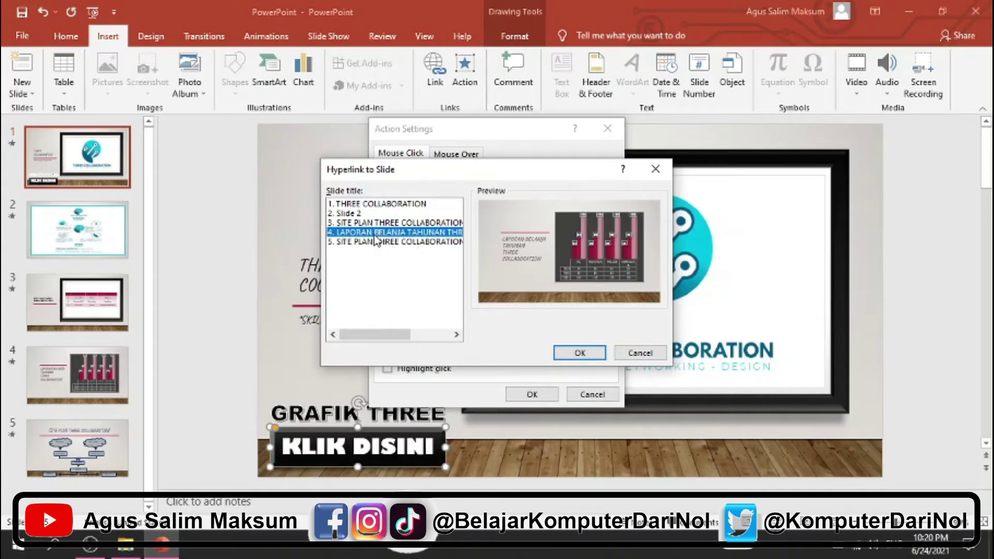
{"action": "left_click", "coordinate": [580, 353]}
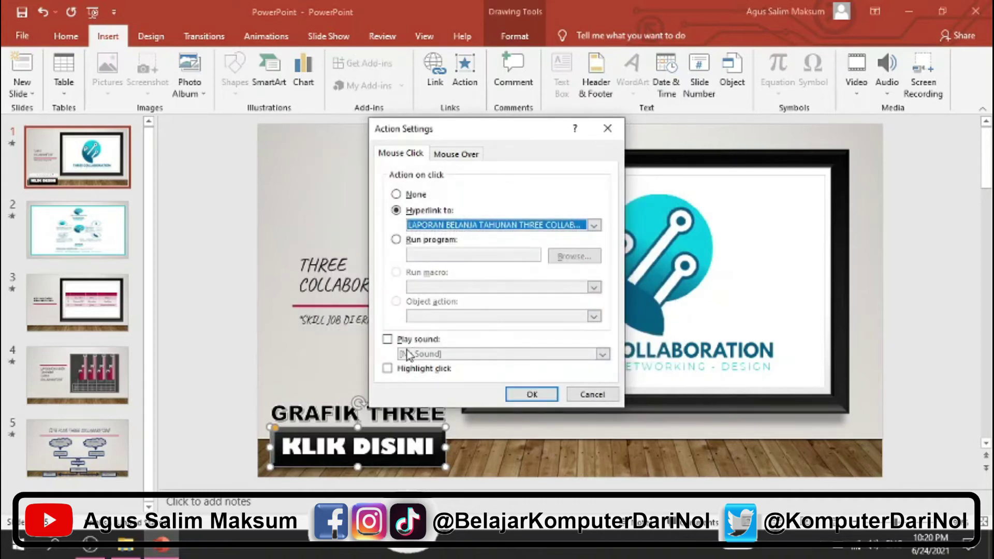
Give the KLIK DISINI button's link a Chime sound and click highlight, and apply it
{"action": "left_click", "coordinate": [387, 340]}
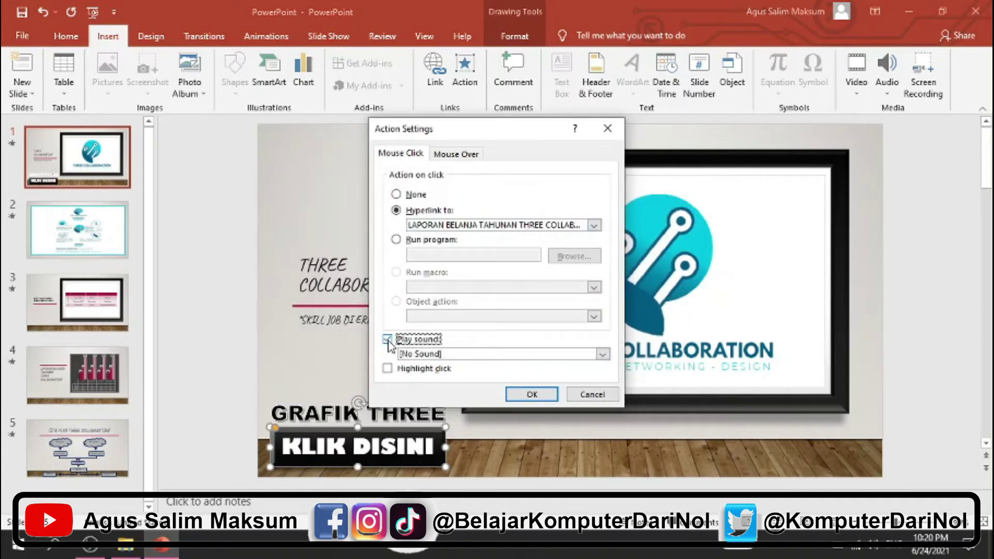
{"action": "left_click", "coordinate": [603, 354]}
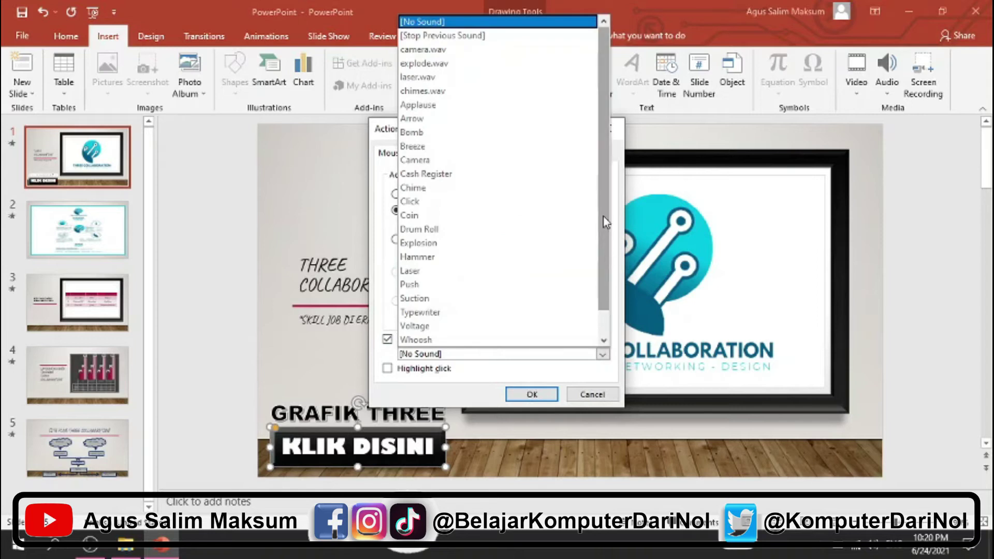
{"action": "scroll", "coordinate": [605, 248], "scroll_direction": "down", "scroll_amount": 1}
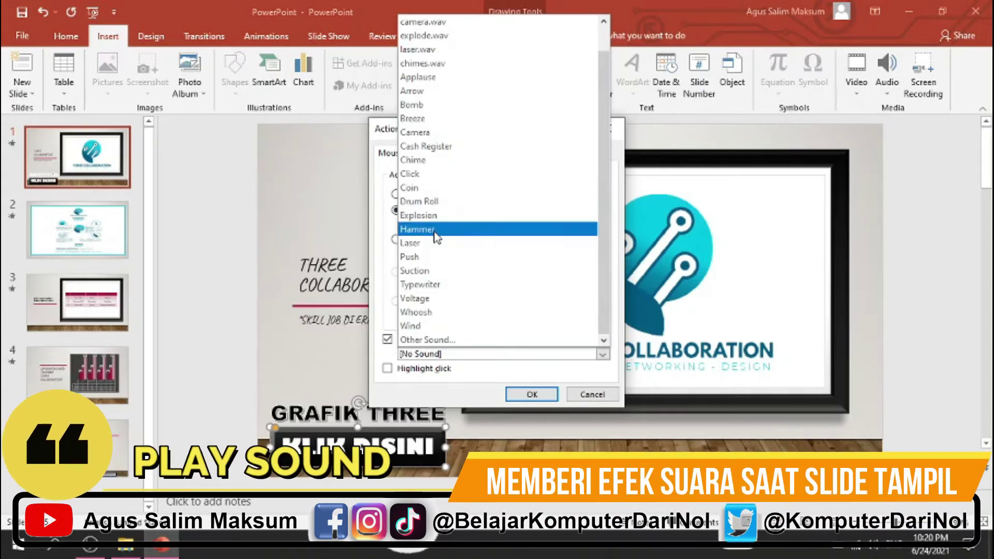
{"action": "left_click", "coordinate": [419, 160]}
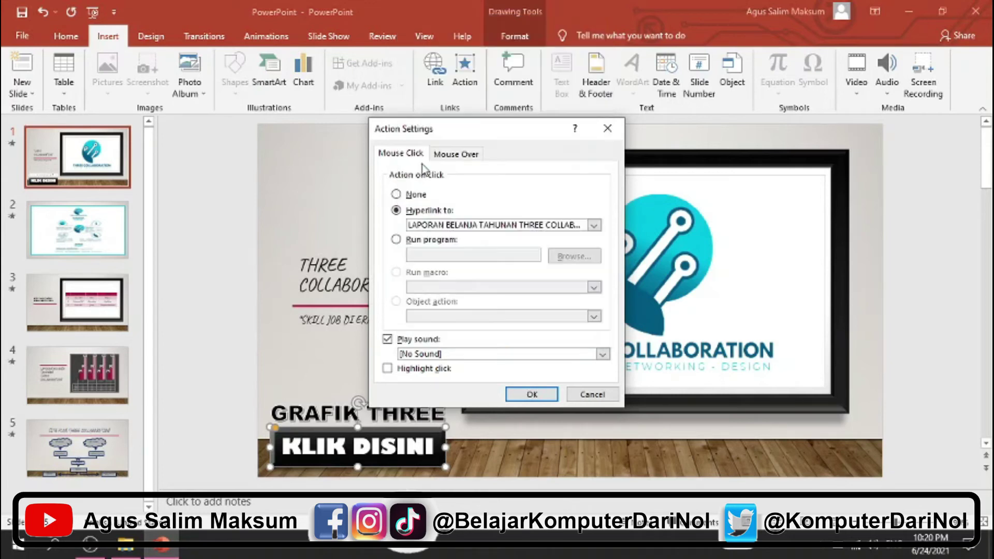
{"action": "left_click", "coordinate": [392, 370]}
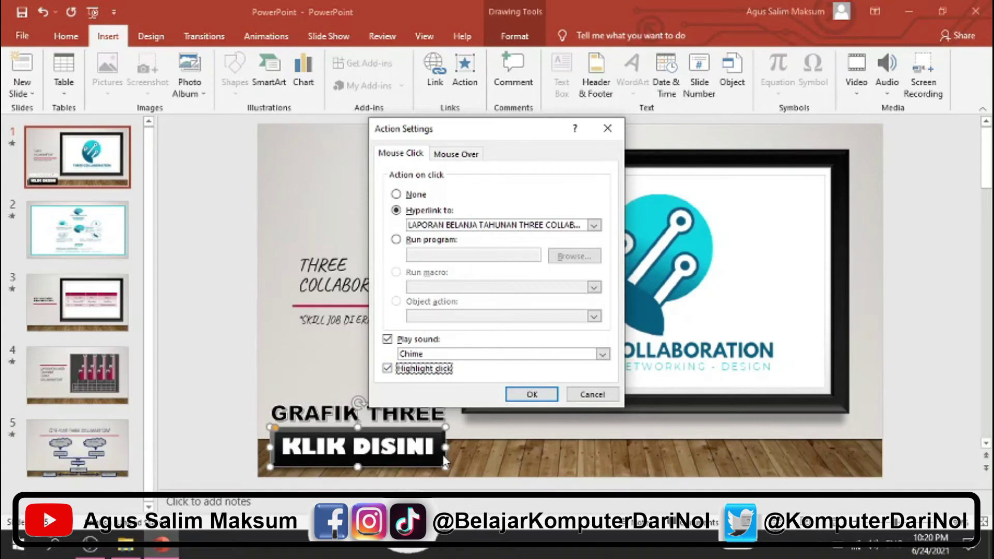
{"action": "left_click", "coordinate": [532, 394]}
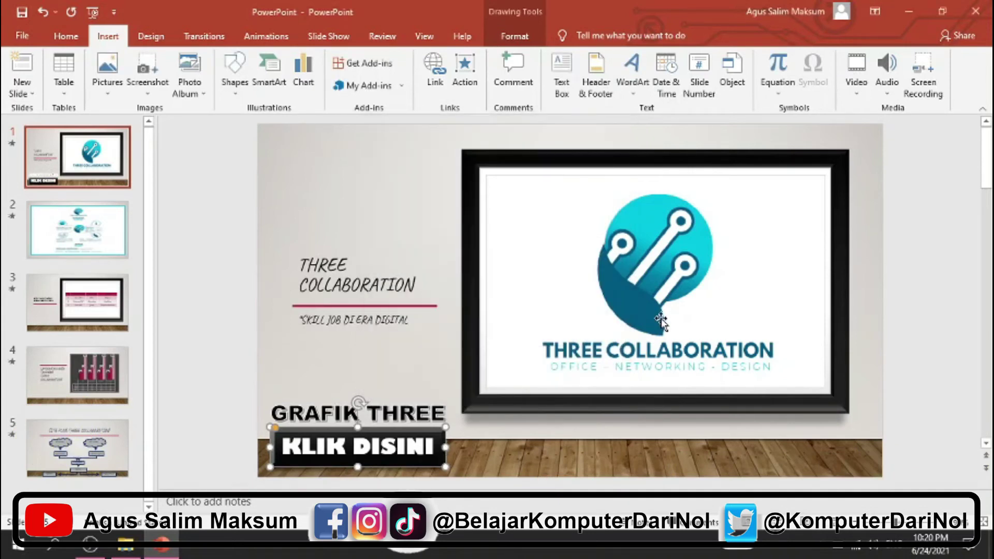
Check the site plan slide, then select the logo on the title slide
{"action": "left_click", "coordinate": [636, 252]}
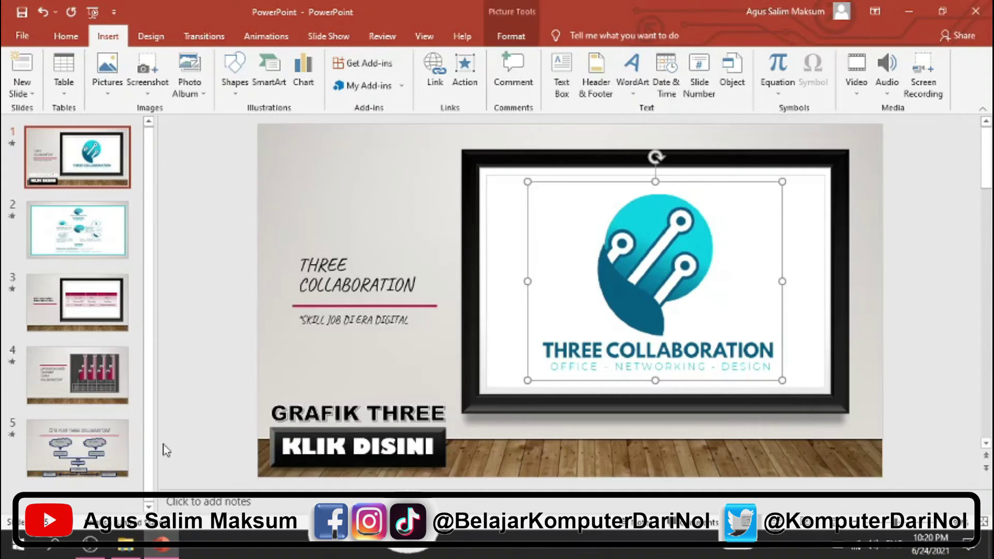
{"action": "left_click", "coordinate": [98, 452]}
{"action": "left_click", "coordinate": [68, 149]}
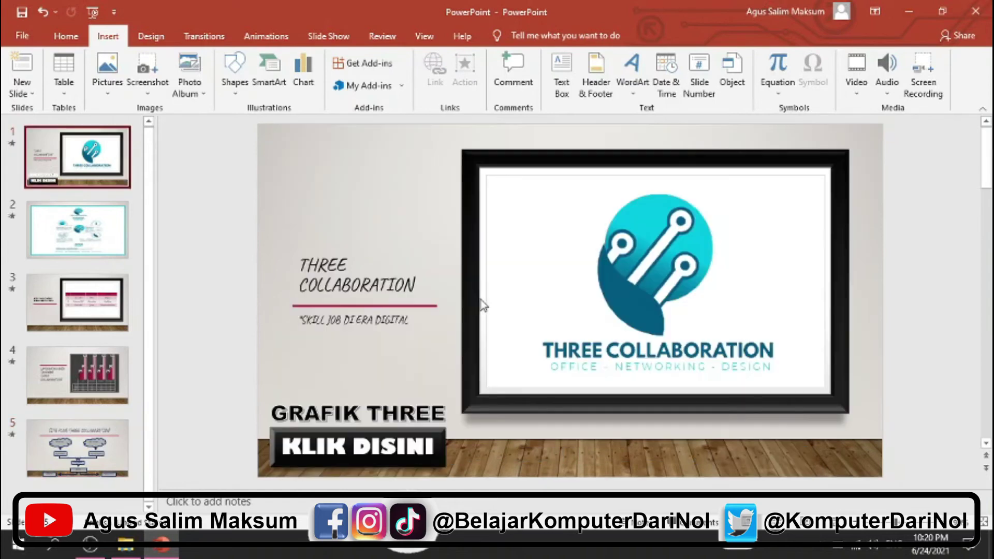
{"action": "left_click", "coordinate": [646, 256]}
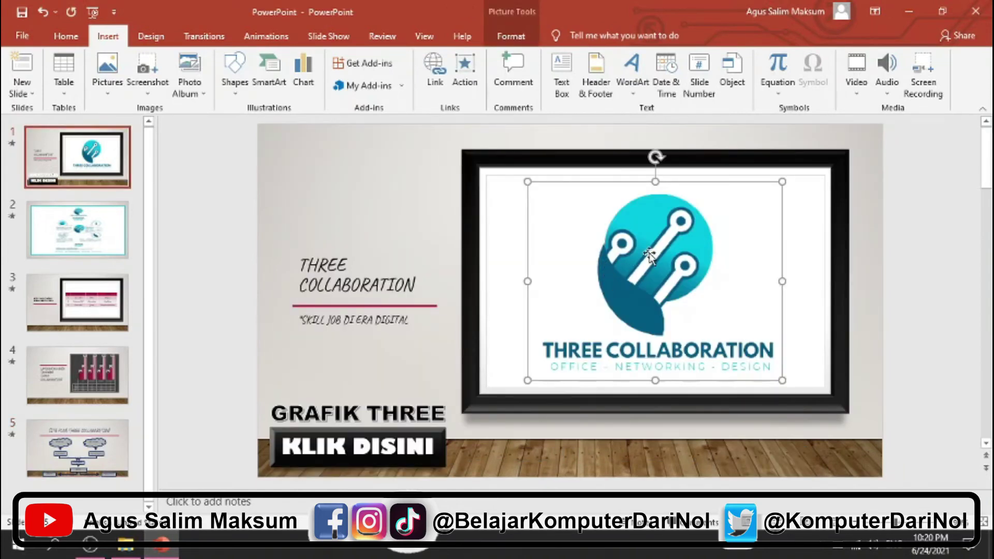
Hyperlink the logo to slide 5, the site plan slide
{"action": "left_click", "coordinate": [474, 85]}
{"action": "left_click", "coordinate": [412, 210]}
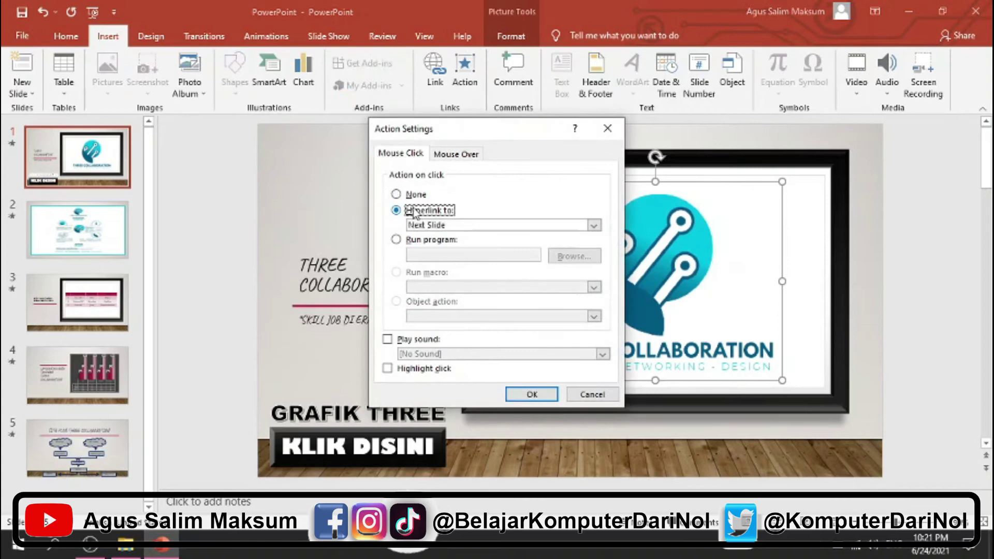
{"action": "left_click", "coordinate": [576, 228]}
{"action": "left_click", "coordinate": [425, 336]}
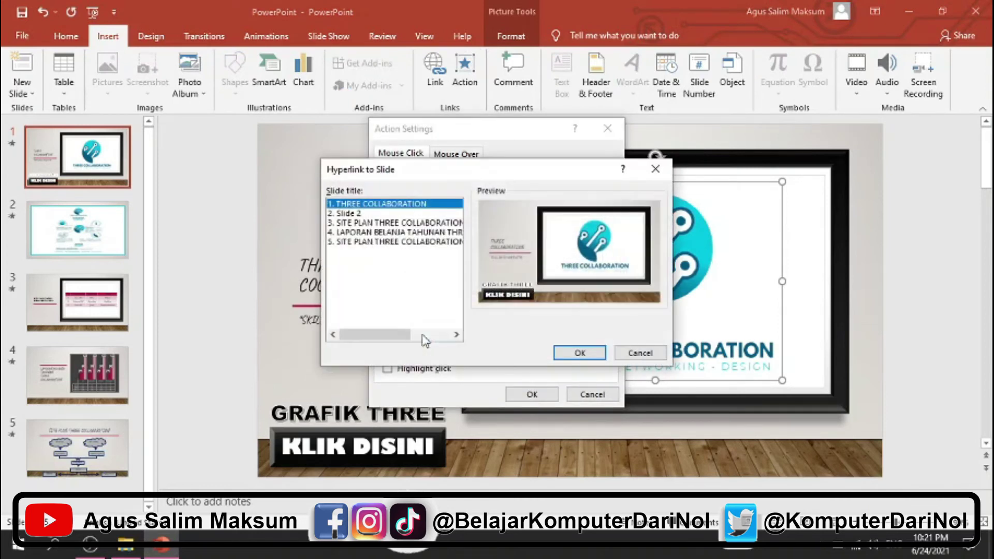
{"action": "left_click", "coordinate": [392, 243]}
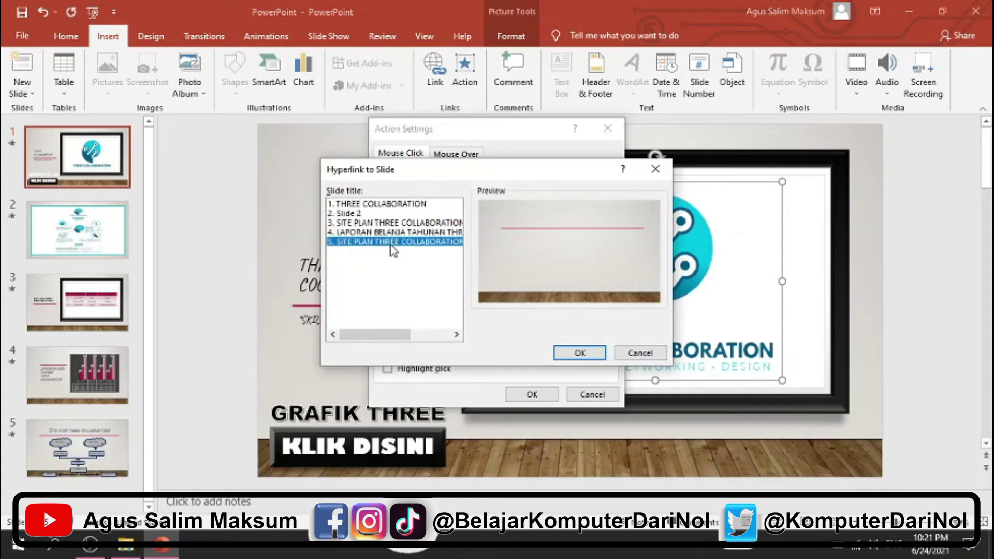
{"action": "left_click", "coordinate": [580, 353]}
Add a Whoosh sound to the logo's link and apply the action settings
{"action": "left_click", "coordinate": [387, 339]}
{"action": "left_click", "coordinate": [602, 354]}
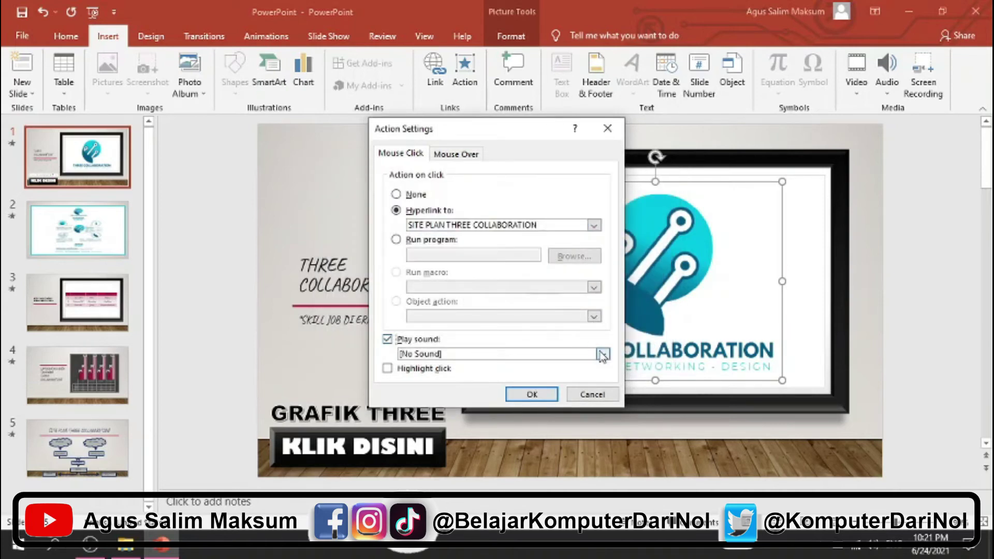
{"action": "scroll", "coordinate": [602, 354], "scroll_direction": "down", "scroll_amount": 19}
{"action": "left_click", "coordinate": [387, 368]}
{"action": "left_click", "coordinate": [537, 395]}
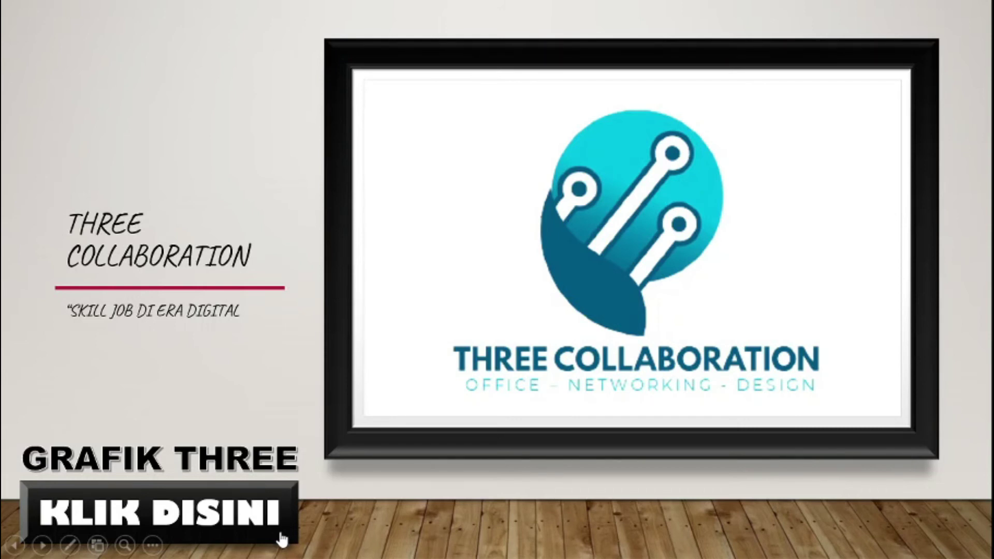
Test the KLIK DISINI link to the chart slide in the slideshow, then exit
{"action": "left_click", "coordinate": [282, 538]}
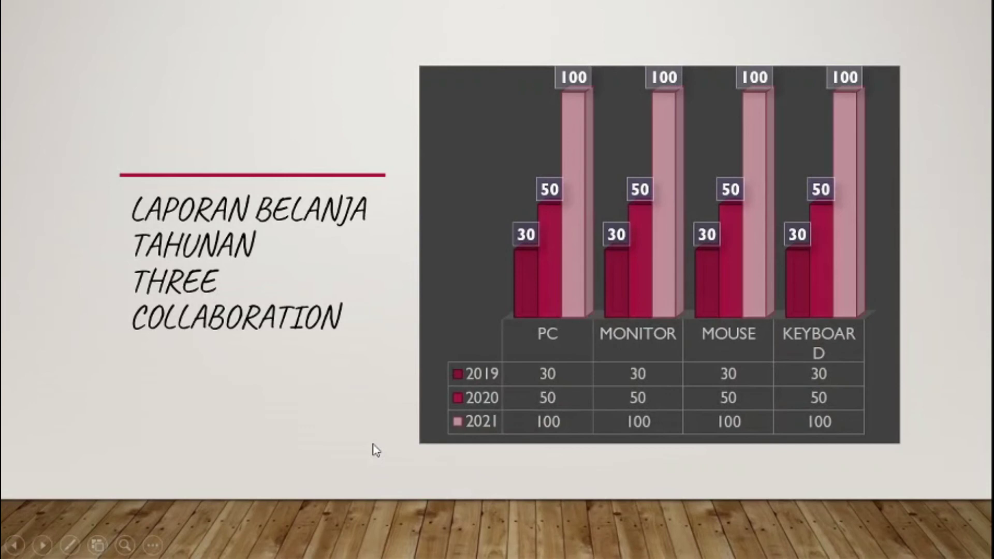
{"action": "key", "text": "Escape"}
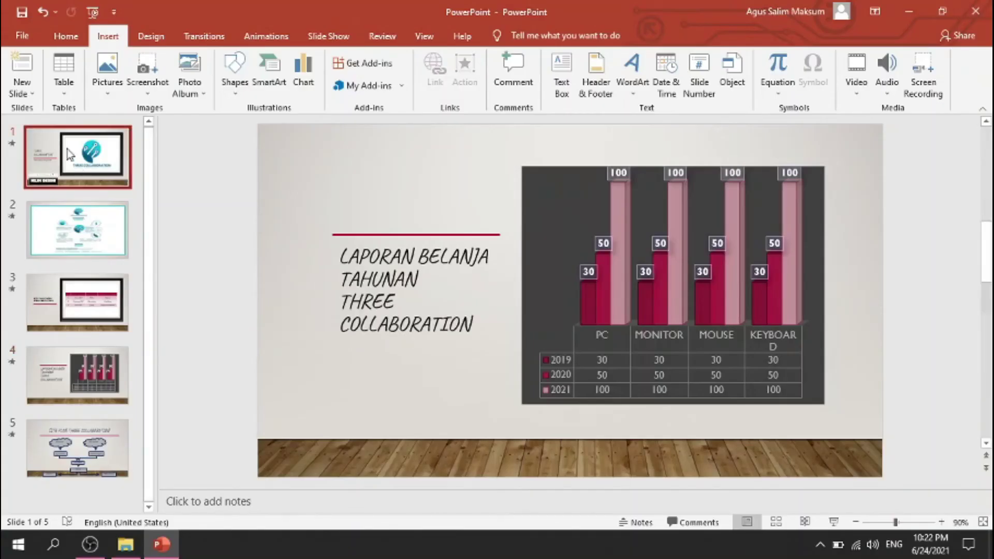
{"action": "left_click", "coordinate": [78, 155]}
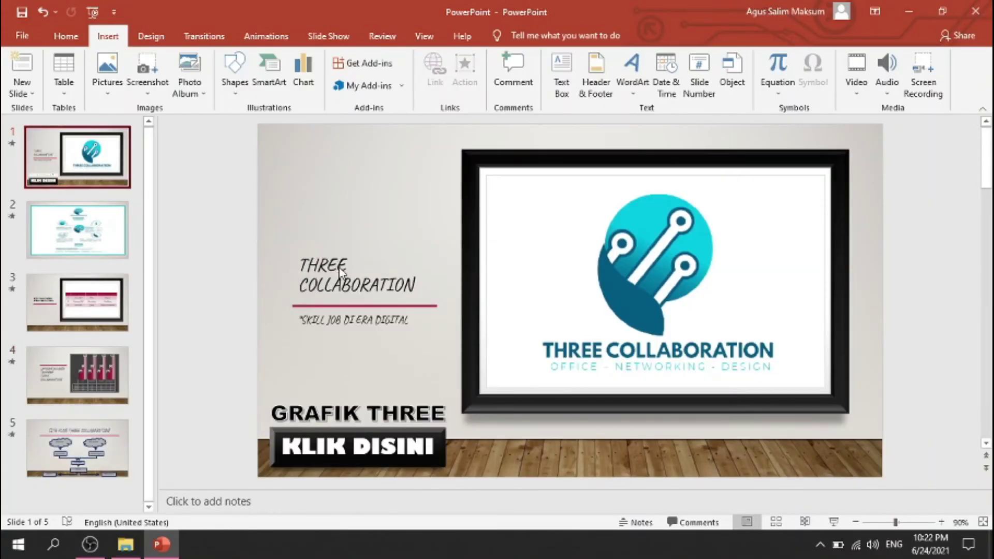
Rerun the slideshow and confirm the logo jumps to the site plan slide
{"action": "key", "text": "F5"}
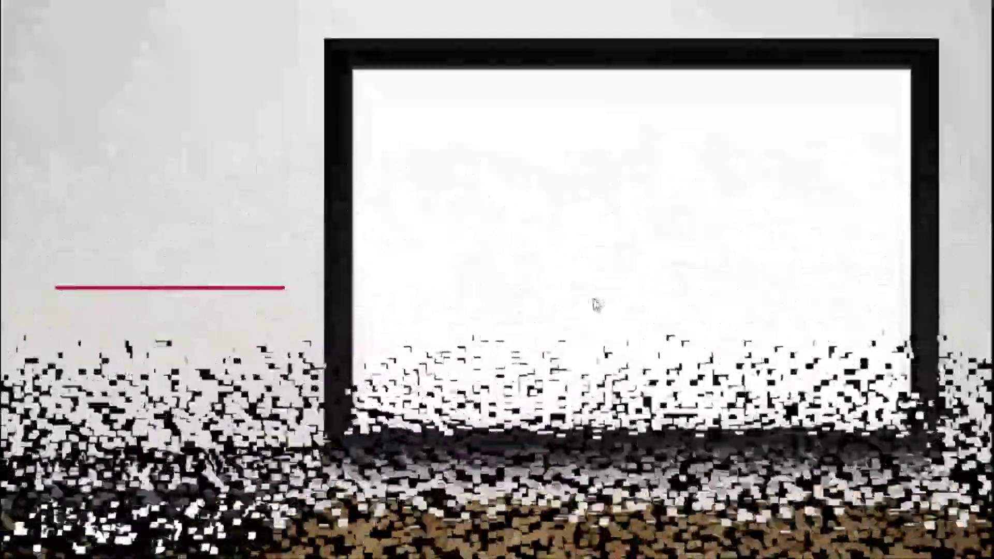
{"action": "left_click", "coordinate": [646, 235]}
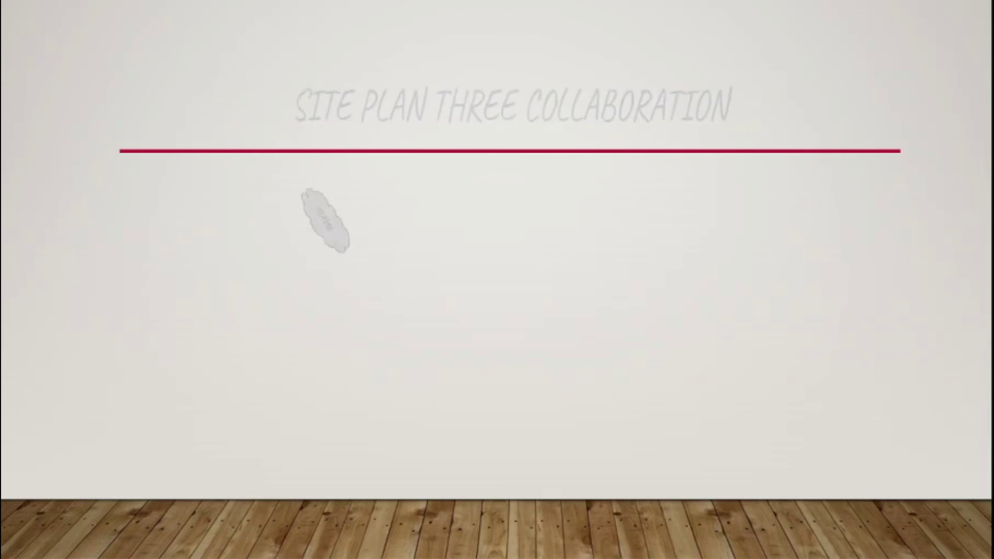
{"action": "key", "text": "Escape"}
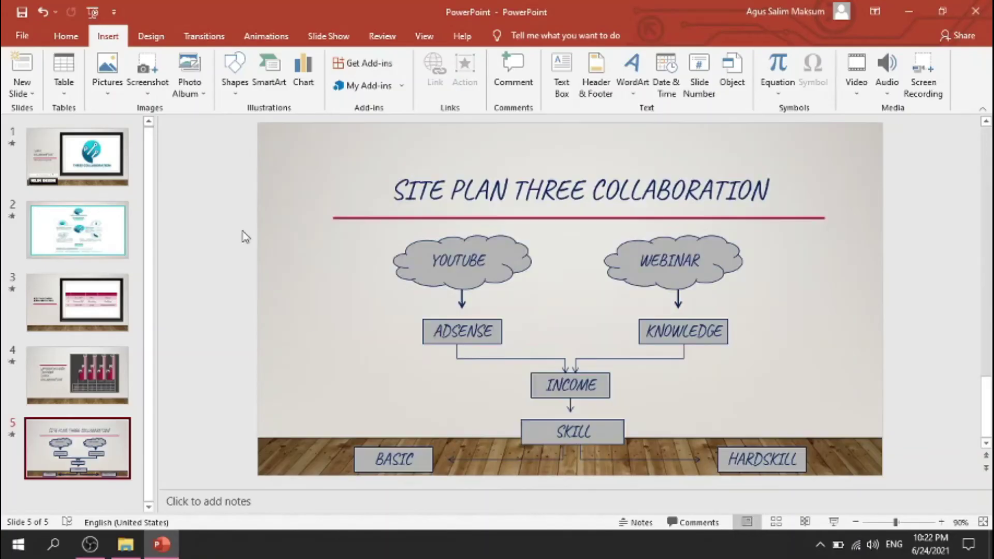
{"action": "left_click", "coordinate": [83, 178]}
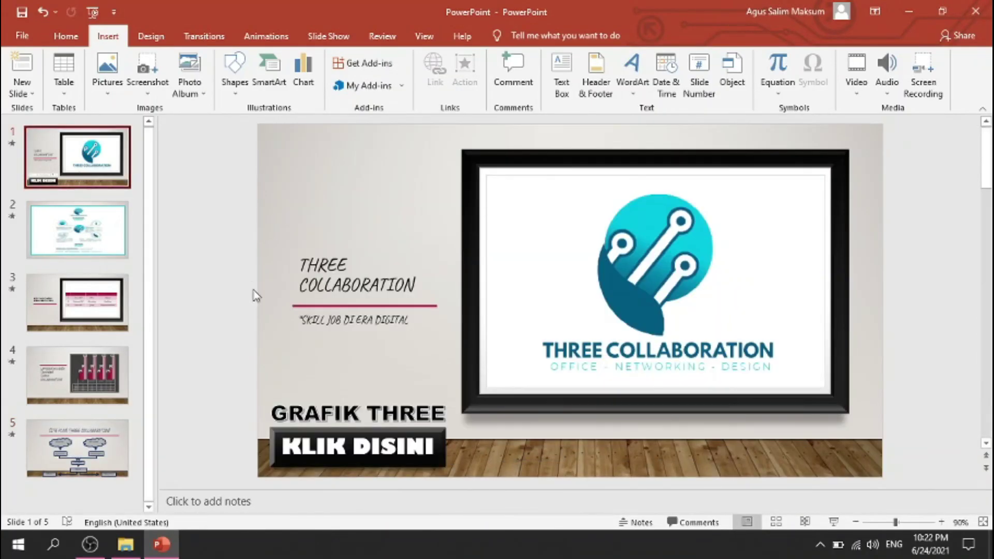